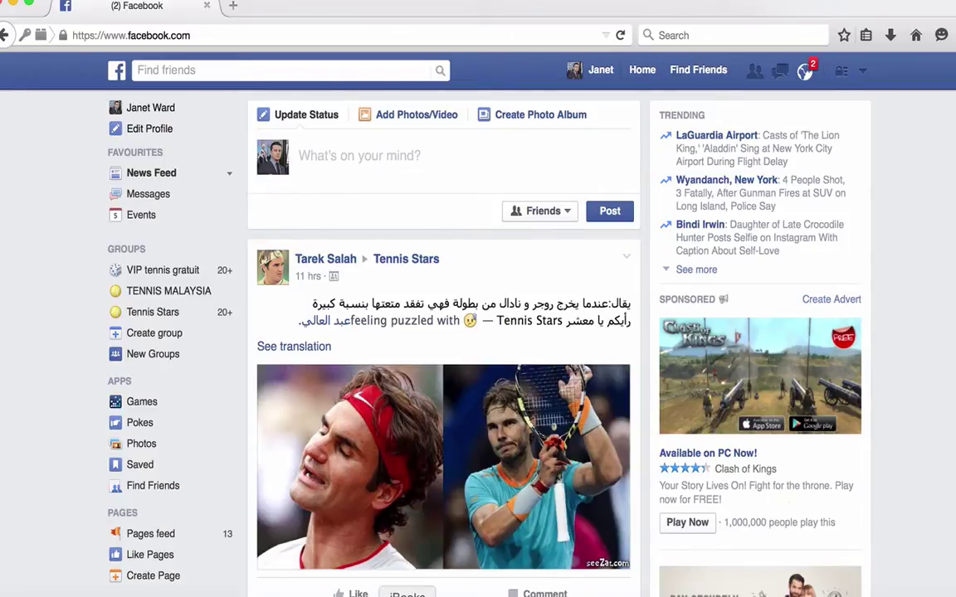
# Open the list of joined Facebook groups and open the TENNIS MALAYSIA group in a new tab.
pyautogui.click(113, 248)
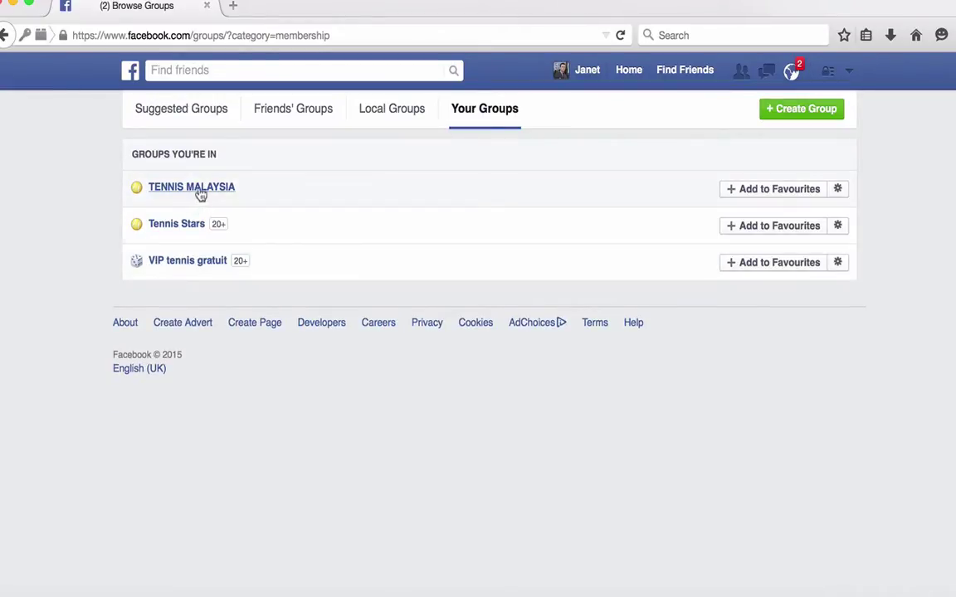
pyautogui.moveTo(201, 194)
pyautogui.moveTo(186, 227)
pyautogui.moveTo(191, 266)
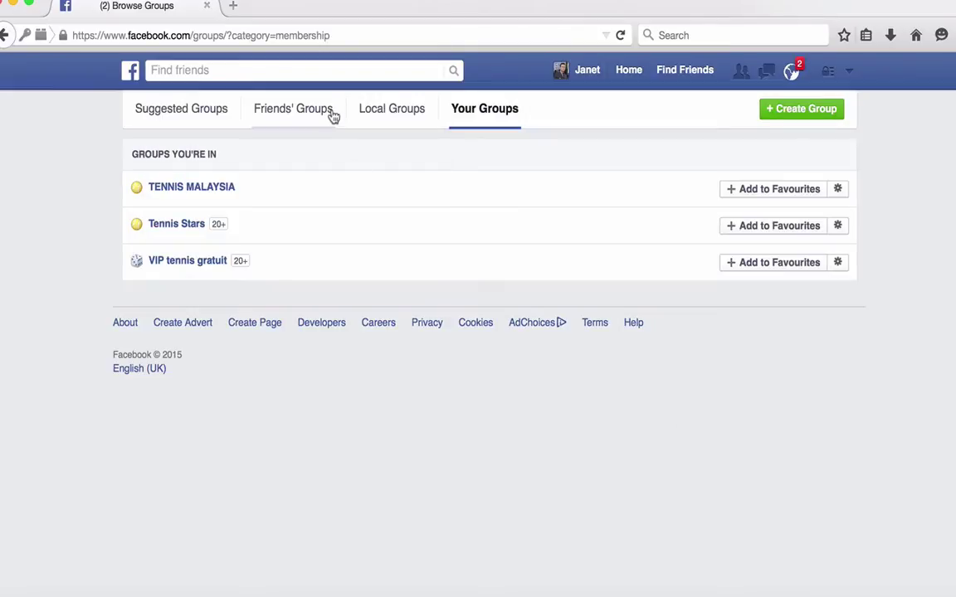
pyautogui.rightClick(218, 194)
pyautogui.click(277, 202)
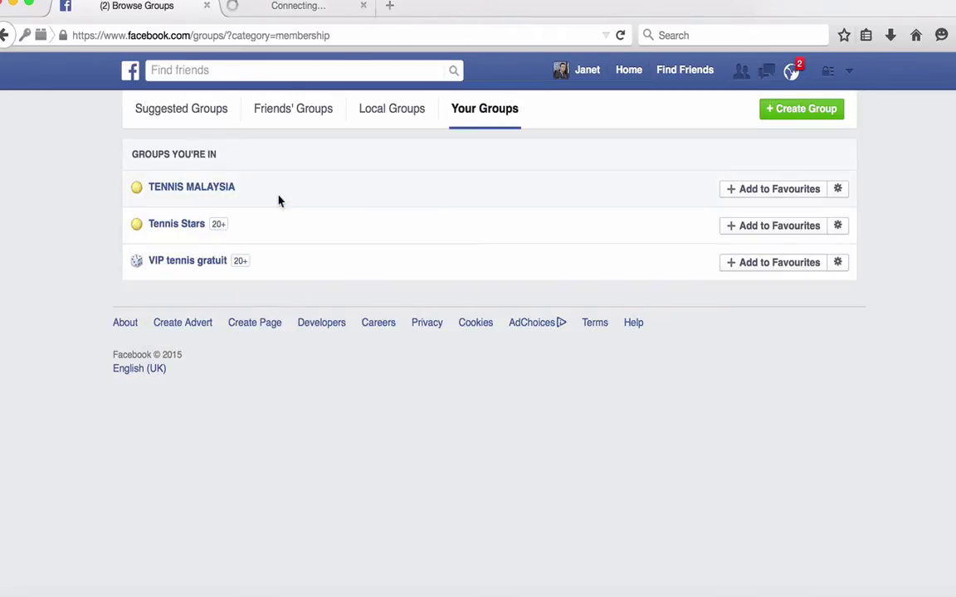
pyautogui.click(308, 8)
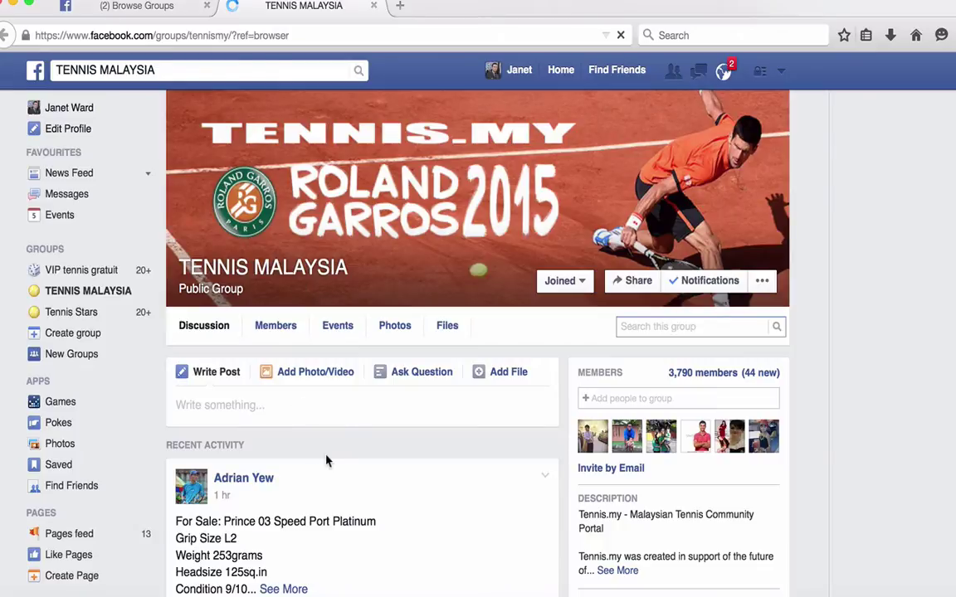
pyautogui.scroll(-4, 344, 414)
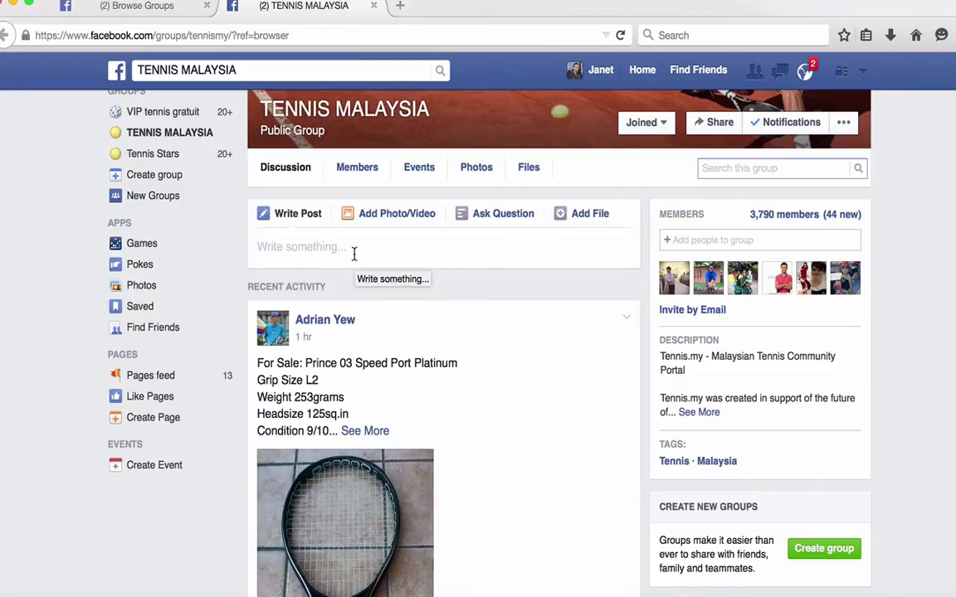
# Copy the TENNIS MALAYSIA group's address only up to "tennismy/", leaving out the "?ref=browser" part.
pyautogui.click(233, 35)
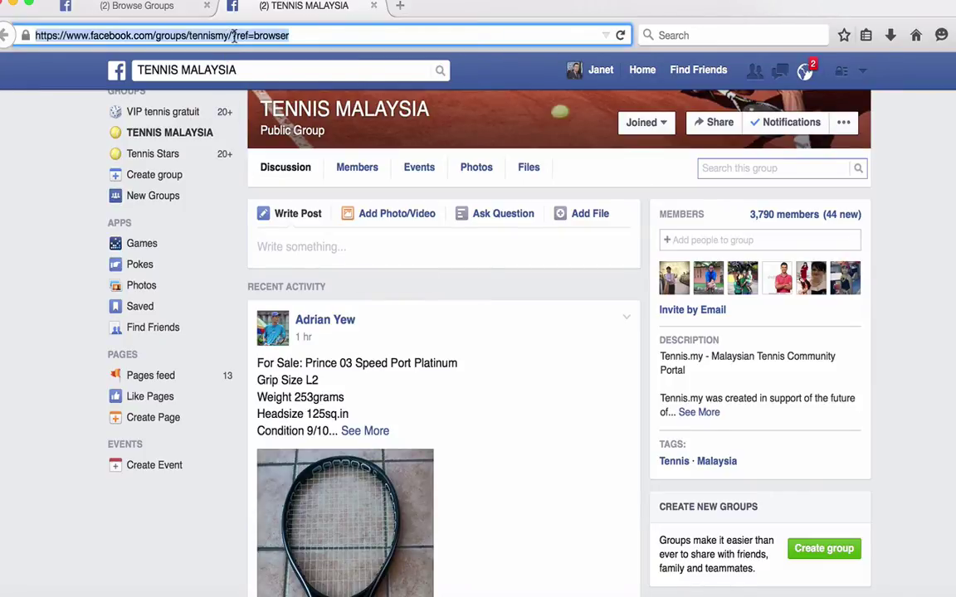
pyautogui.moveTo(232, 35); pyautogui.dragTo(33, 35)
pyautogui.press('super+c')
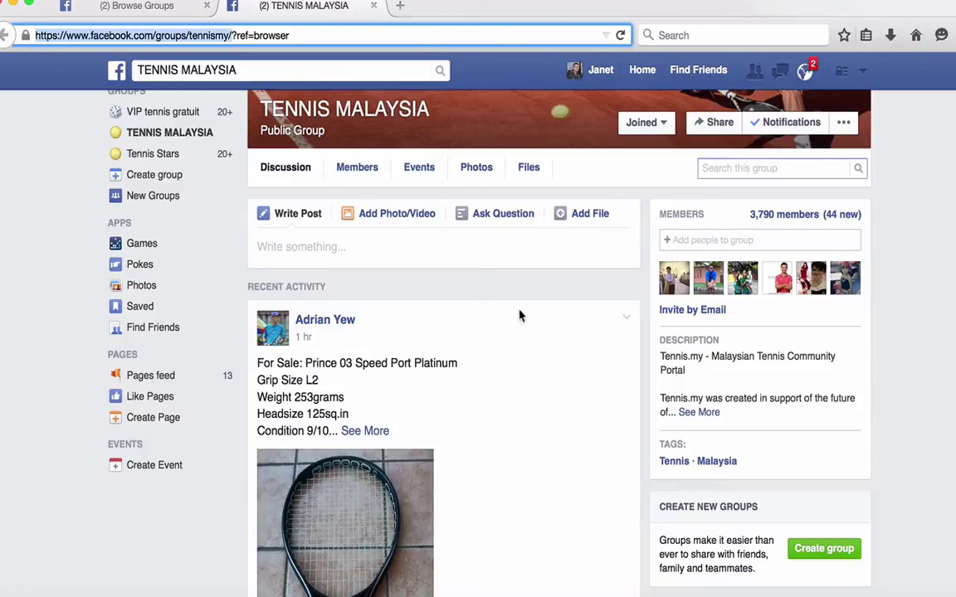
# Open the GROUP URLS file from the groups folder in the desktop's Social Autobots HUB folder and paste the copied address.
pyautogui.press('F11')
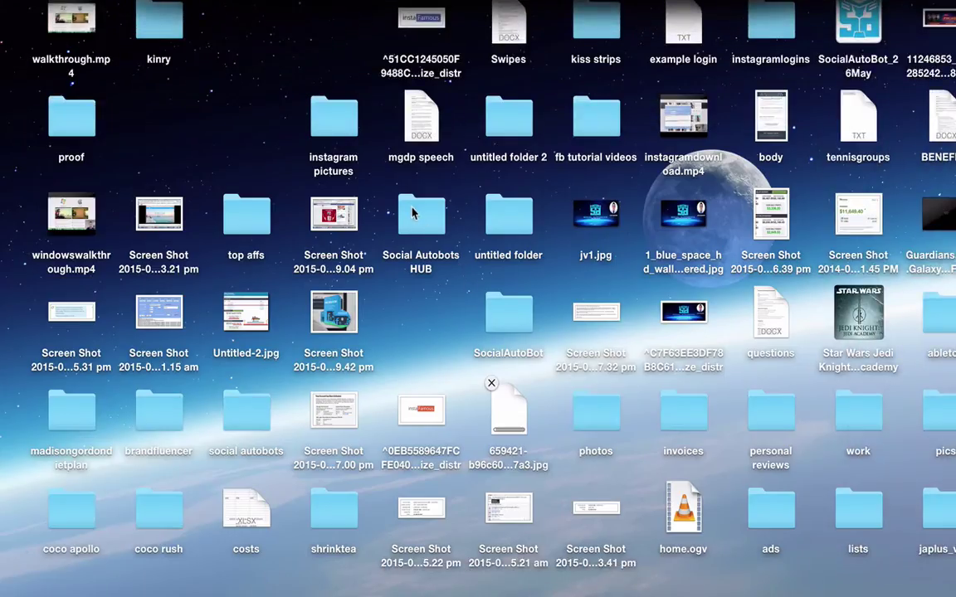
pyautogui.click(413, 214)
pyautogui.doubleClick(413, 214)
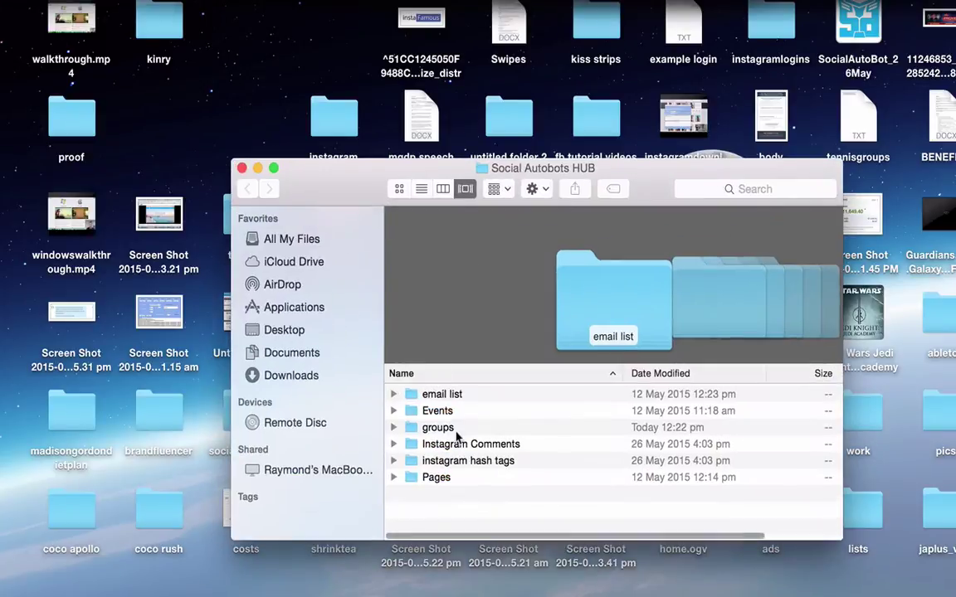
pyautogui.click(427, 428)
pyautogui.doubleClick(426, 428)
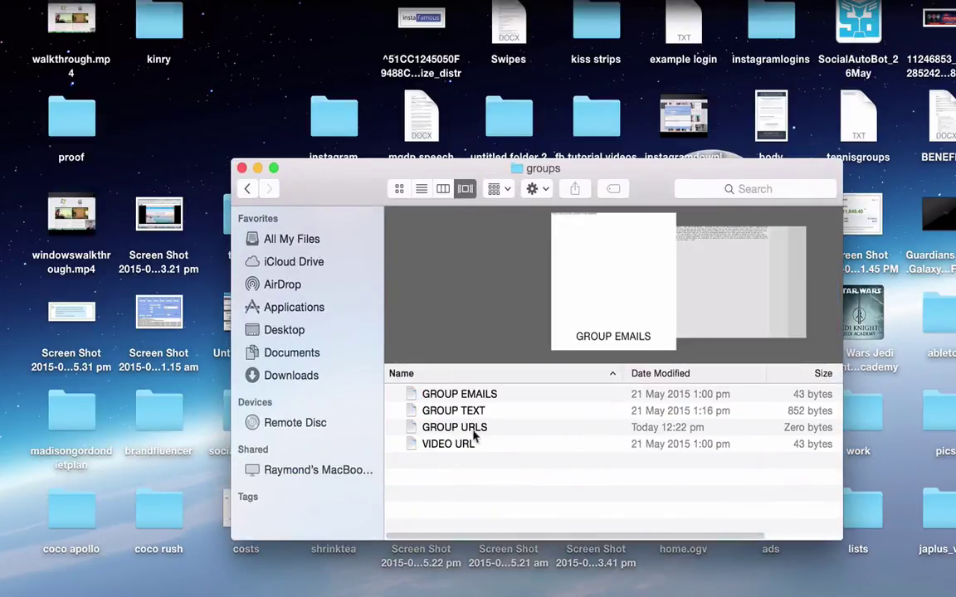
pyautogui.doubleClick(485, 428)
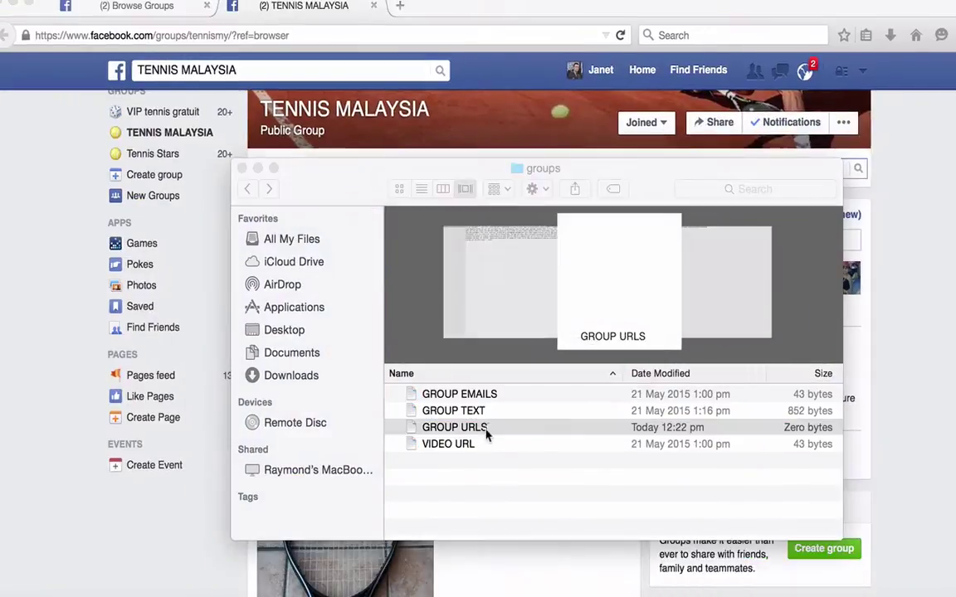
pyautogui.press('super+v')
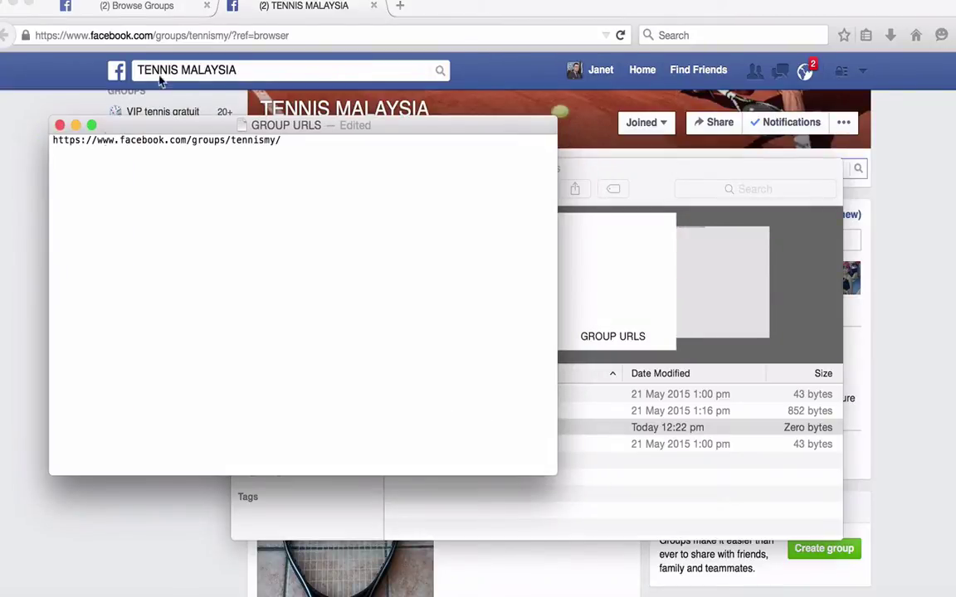
# Copy the Tennis Stars group's address from Facebook and paste it on a new line in the GROUP URLS file.
pyautogui.click(141, 4)
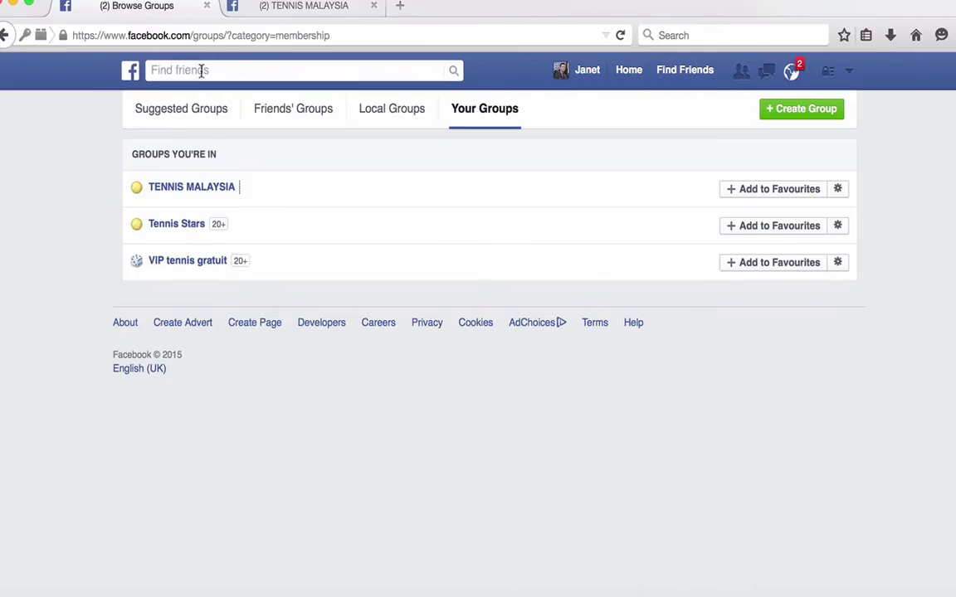
pyautogui.click(176, 222)
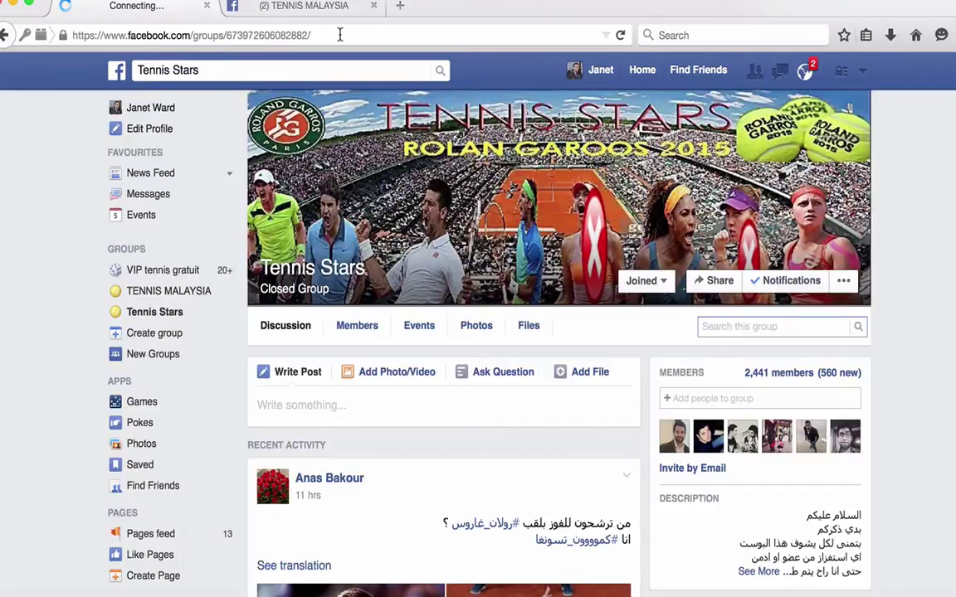
pyautogui.click(339, 34)
pyautogui.press('super+c')
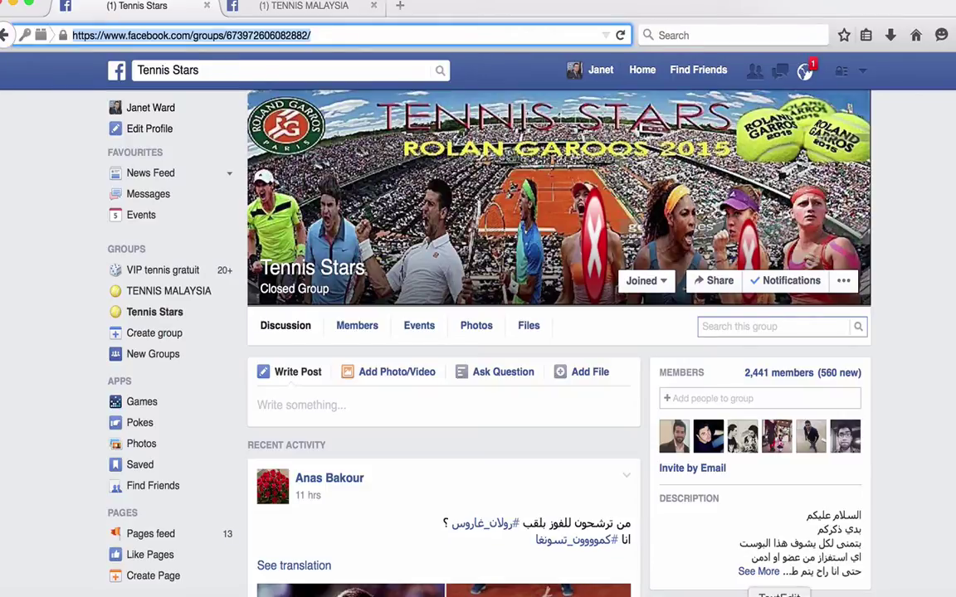
pyautogui.click(780, 594)
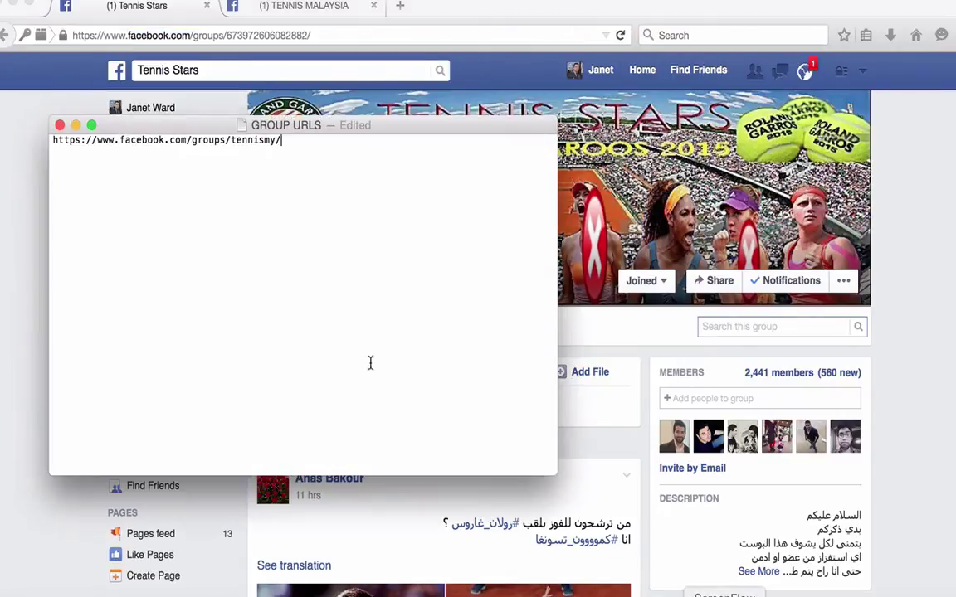
pyautogui.press('Return')
pyautogui.press('super+v')
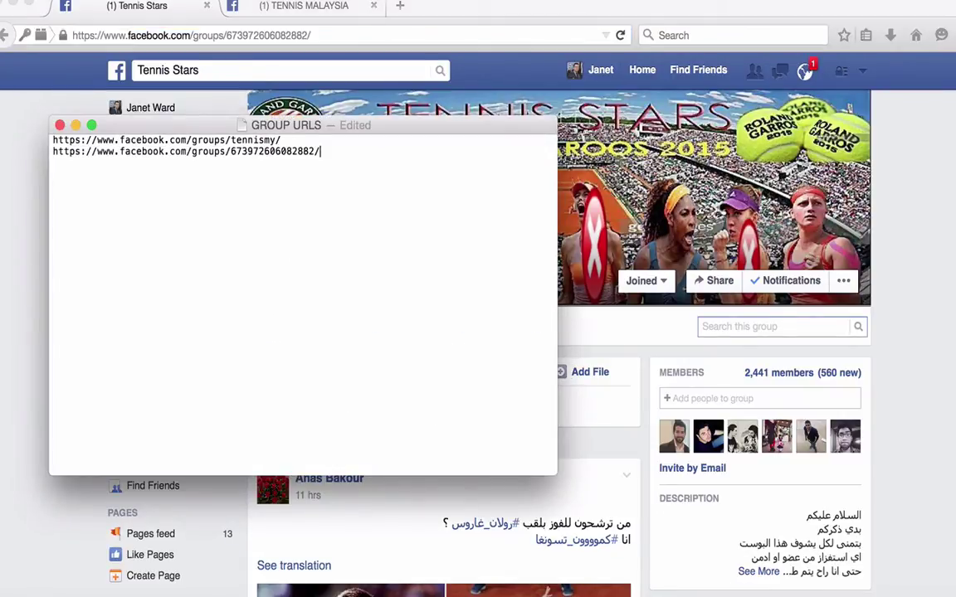
# Return to the joined groups list in the browser, open the VIP tennis gratuit group and copy its address.
pyautogui.click(1, 168)
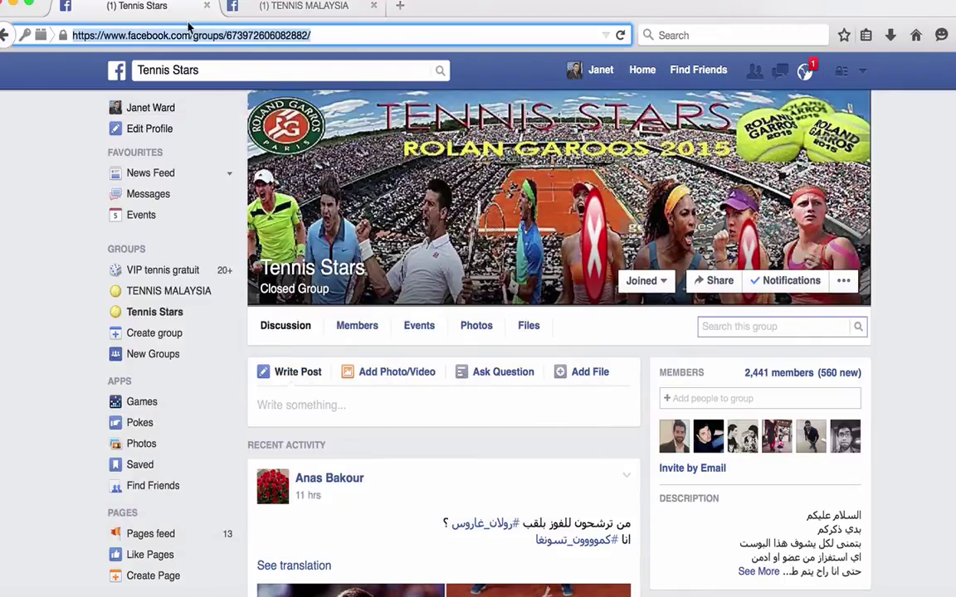
pyautogui.click(288, 5)
pyautogui.click(156, 9)
pyautogui.click(4, 35)
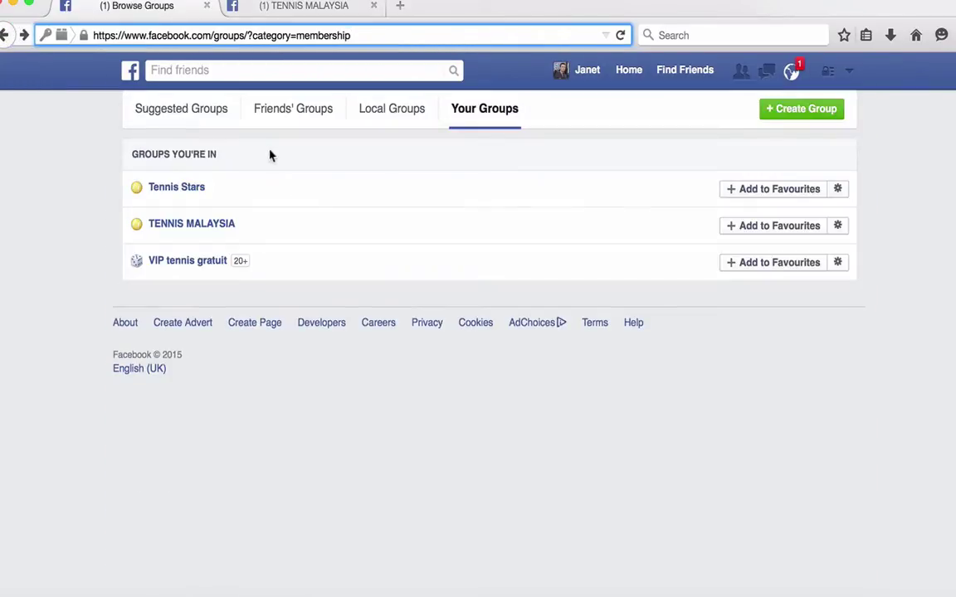
pyautogui.click(166, 263)
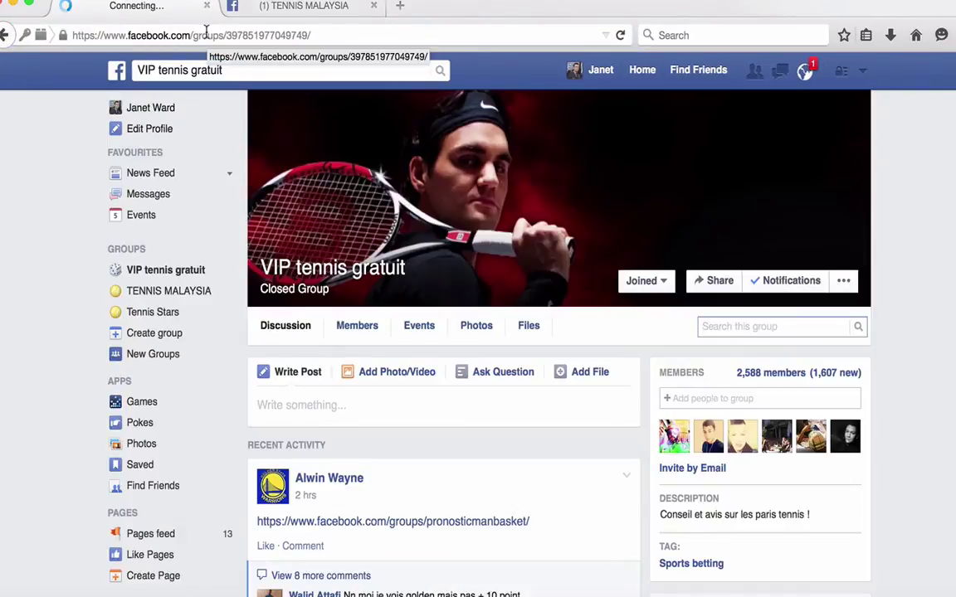
pyautogui.click(241, 36)
pyautogui.press('super+c')
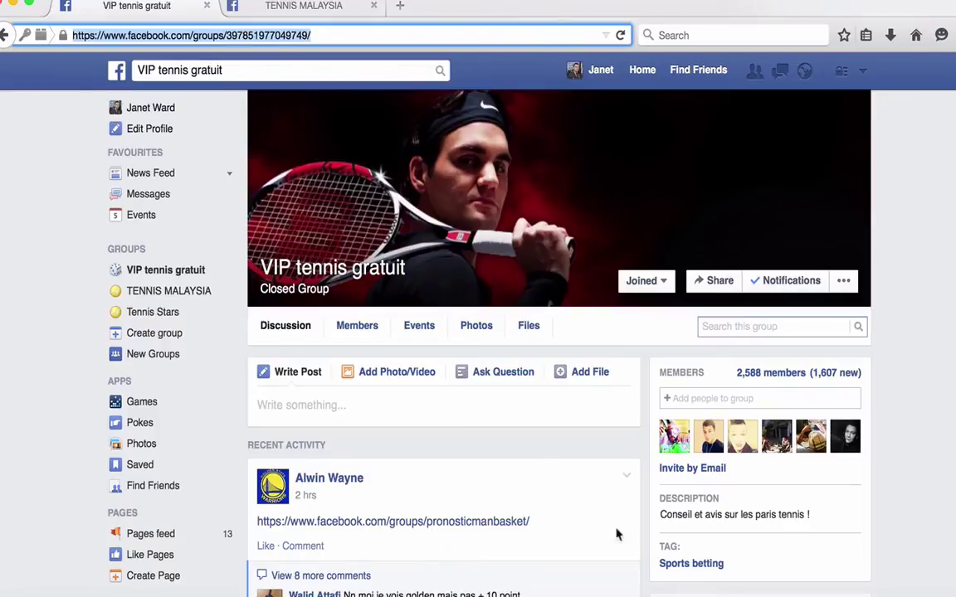
# Paste the VIP tennis gratuit address on a third line of the GROUP URLS file and save the file.
pyautogui.press('super+Tab')
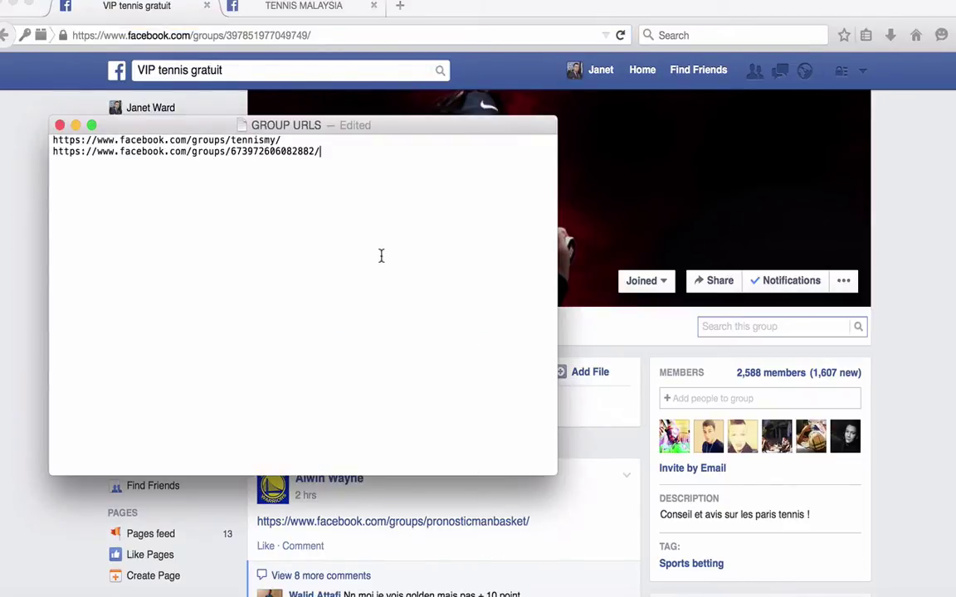
pyautogui.press('Return')
pyautogui.press('super+v')
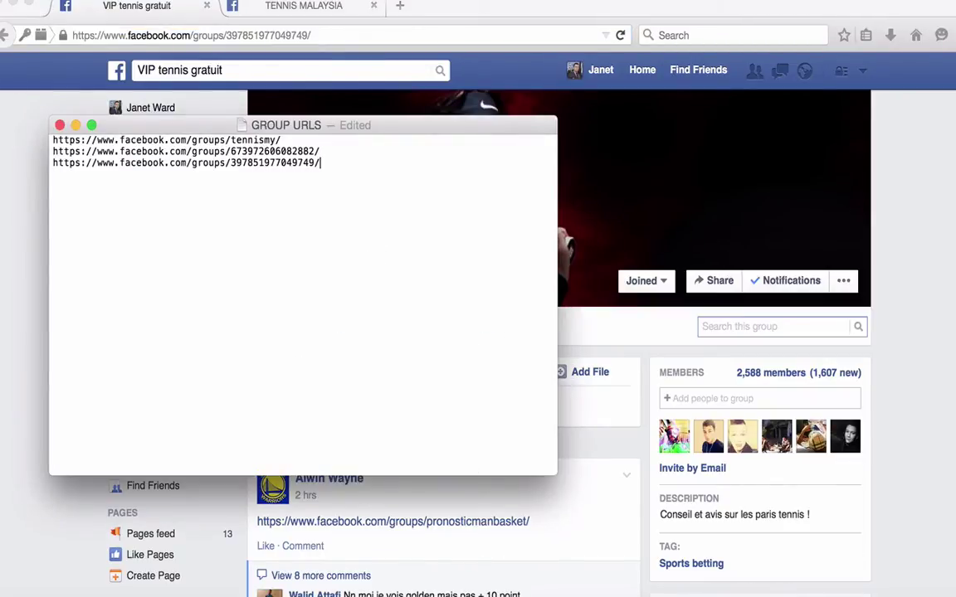
pyautogui.click(84, 1)
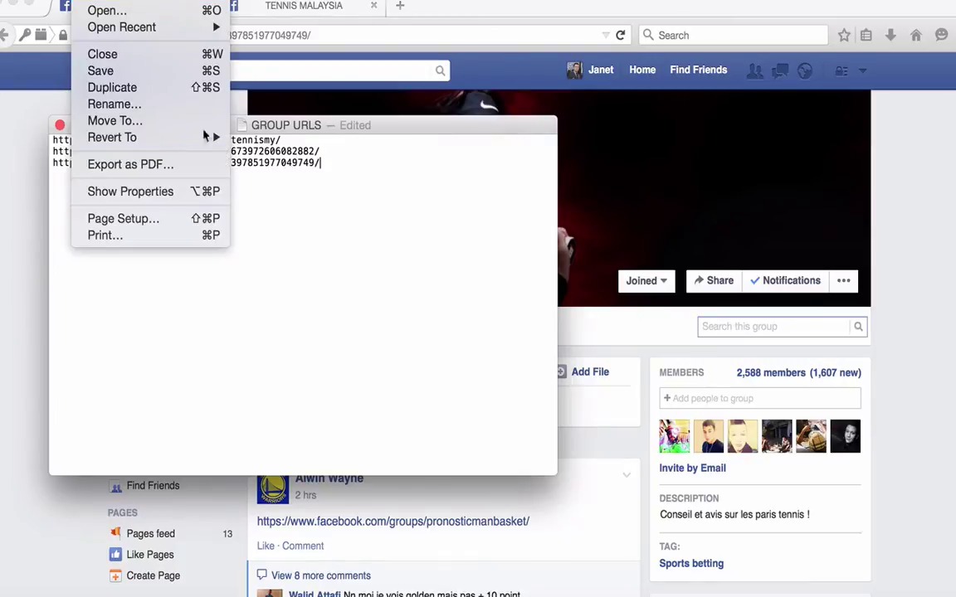
pyautogui.click(100, 72)
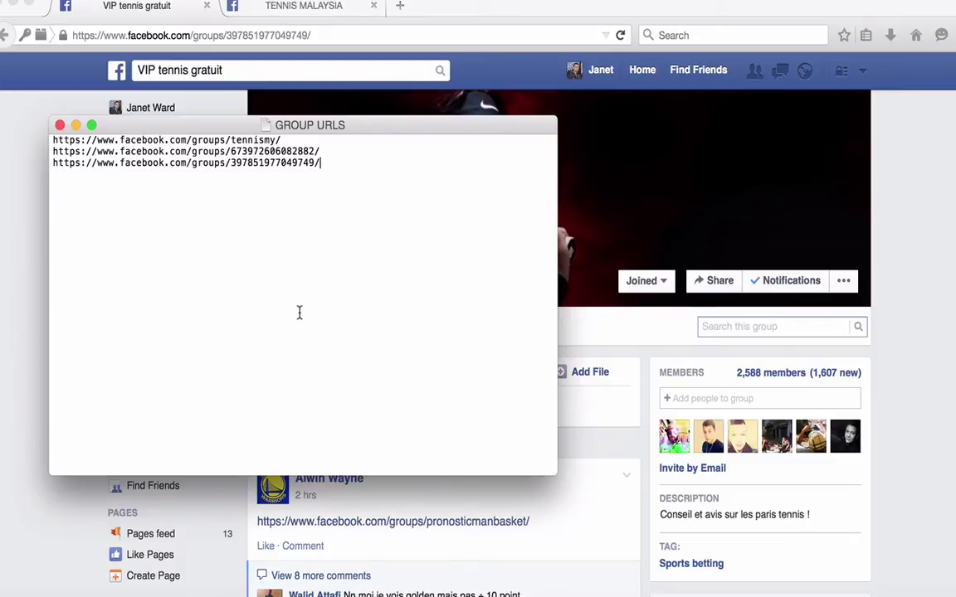
# Check the new-document text format setting in the TextEdit preferences.
pyautogui.click(40, 1)
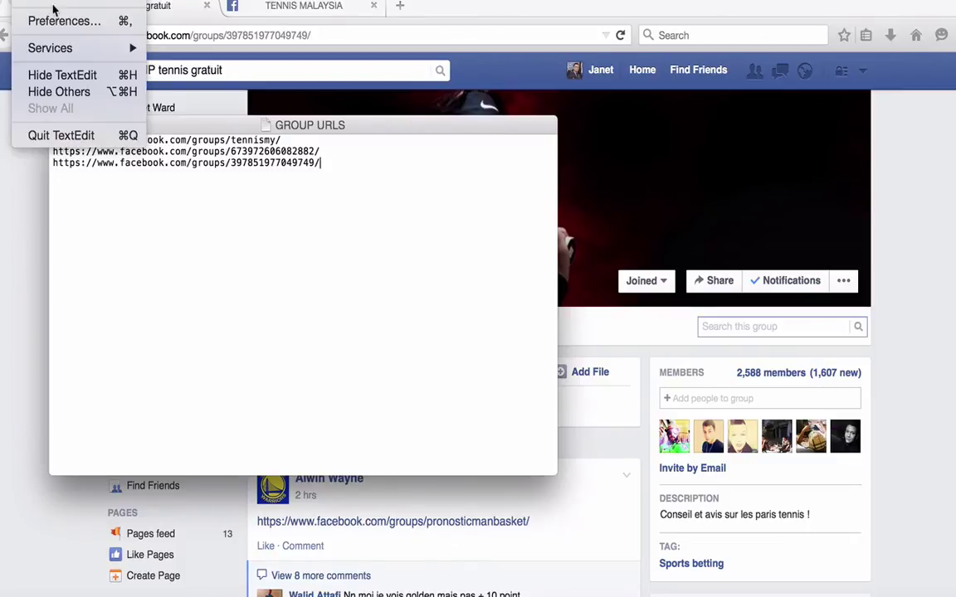
pyautogui.click(50, 21)
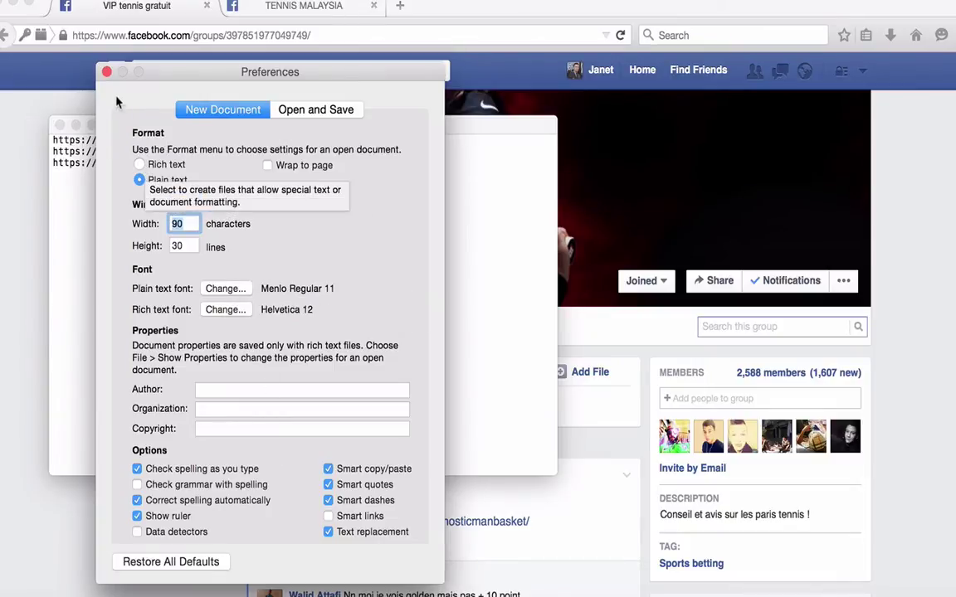
pyautogui.click(107, 71)
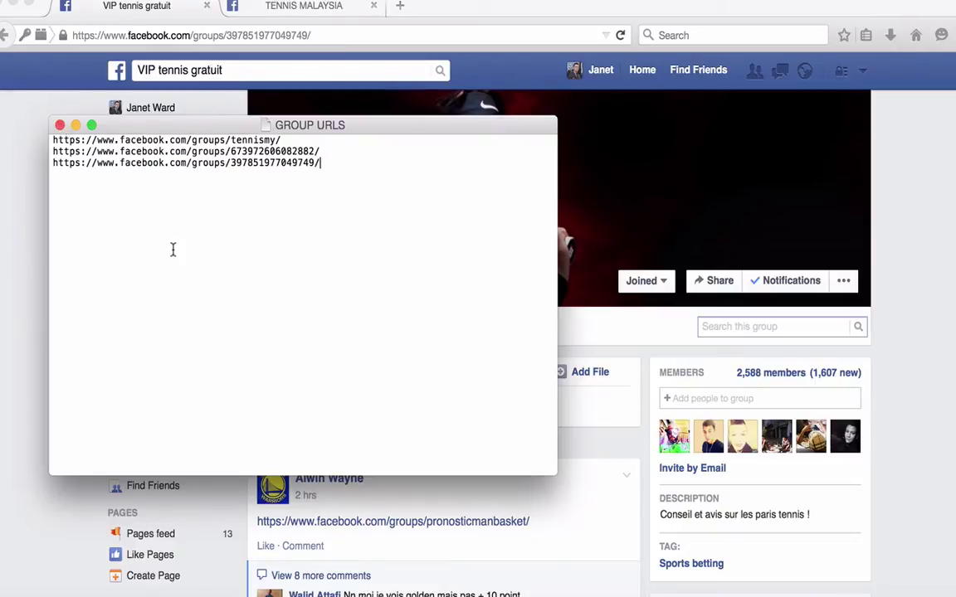
# Close the GROUP URLS file and choose the Post Text mode in SocialAutoBot's GroupManager.
pyautogui.click(60, 125)
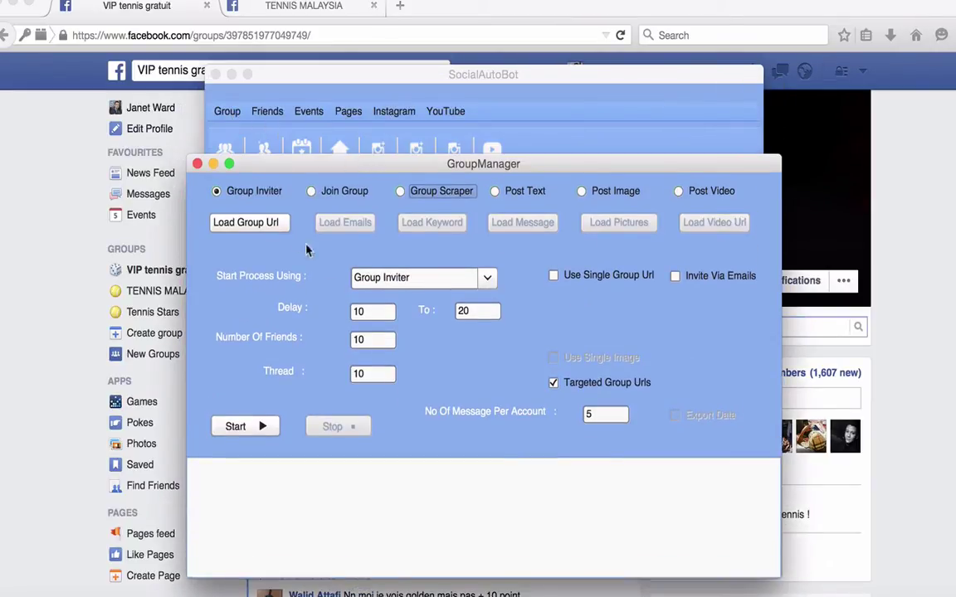
pyautogui.click(495, 191)
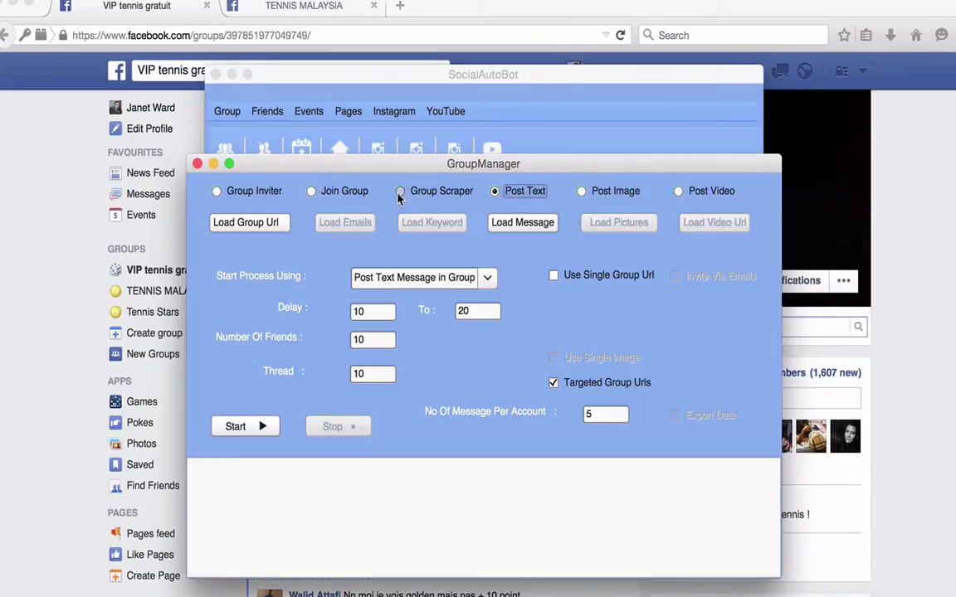
# Load GROUP URLS.txt from the desktop's Social Autobots HUB groups folder as the group URL list.
pyautogui.click(244, 228)
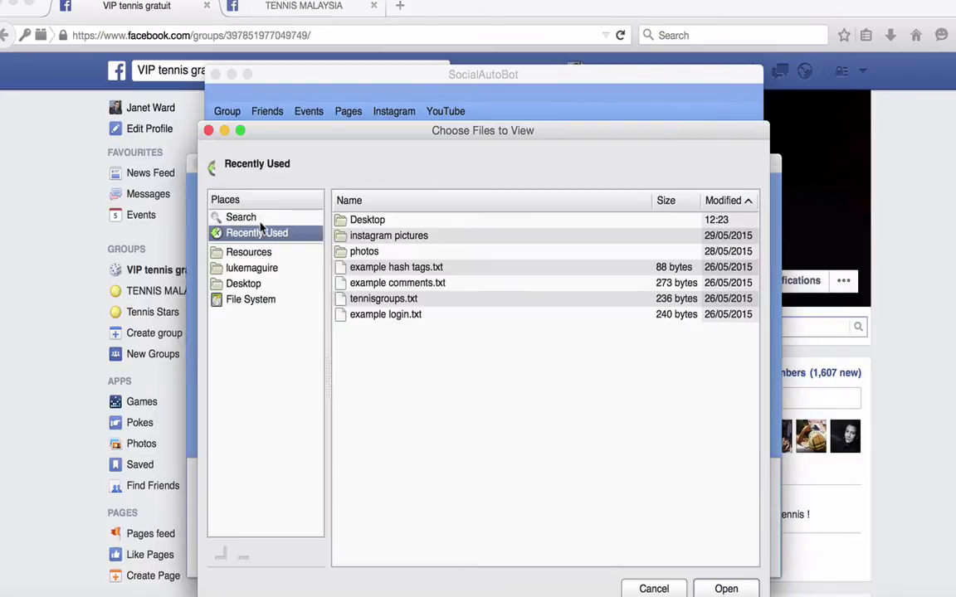
pyautogui.click(262, 285)
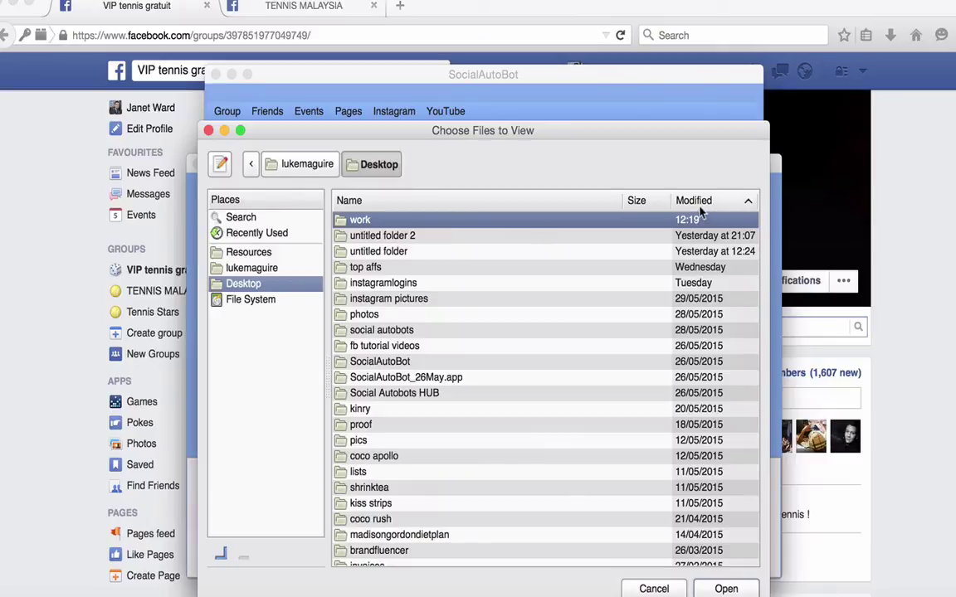
pyautogui.click(694, 201)
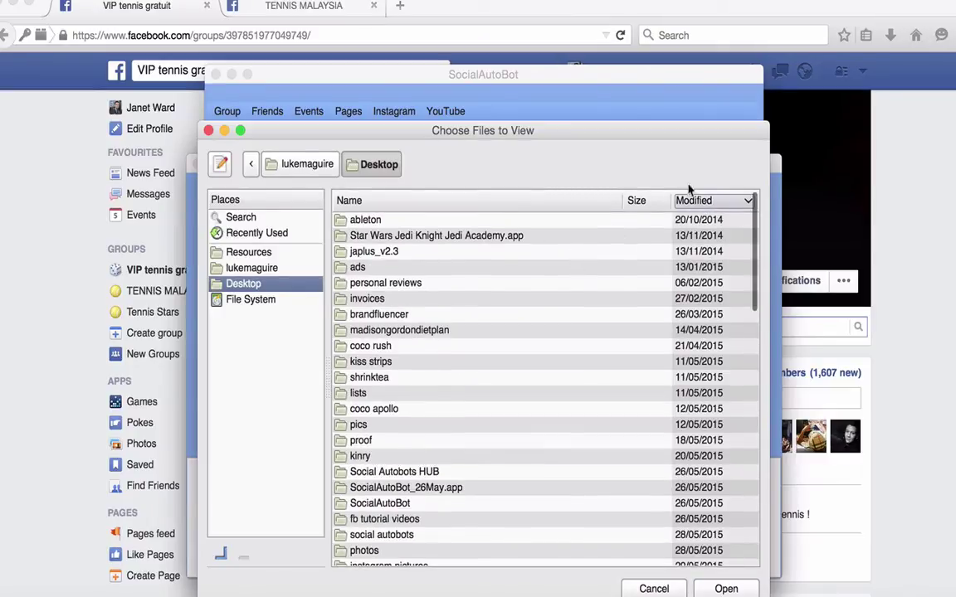
pyautogui.click(701, 200)
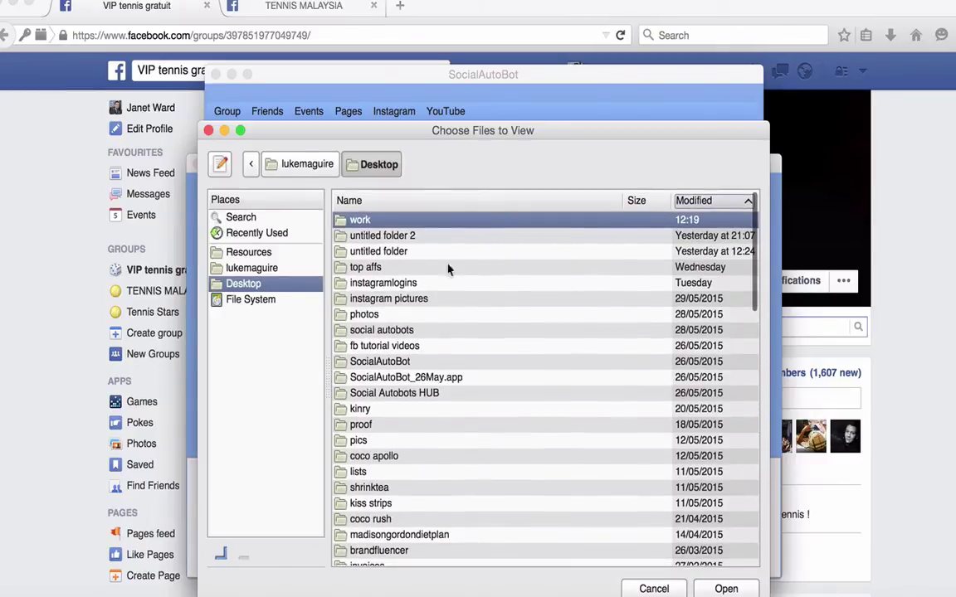
pyautogui.doubleClick(431, 395)
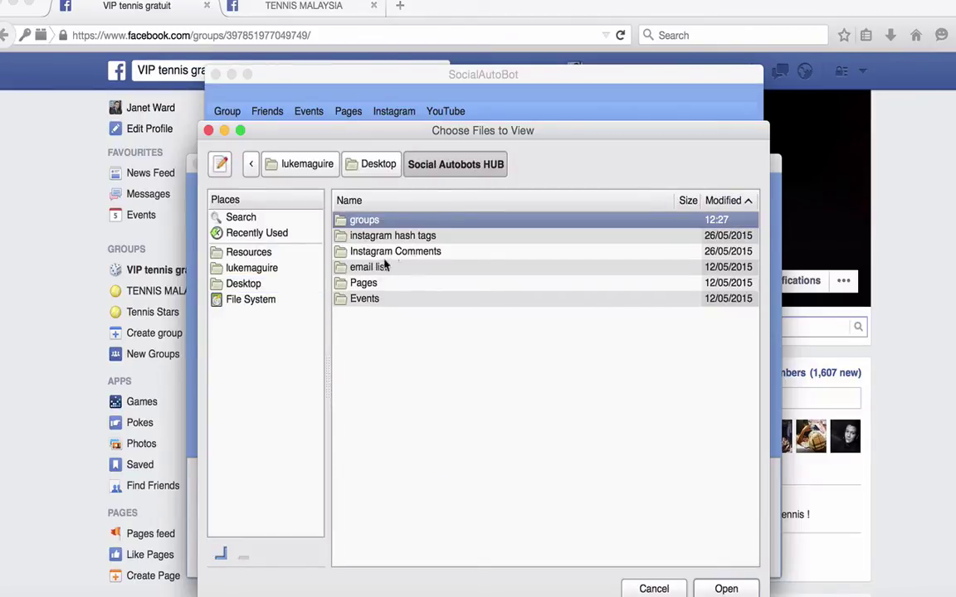
pyautogui.doubleClick(386, 220)
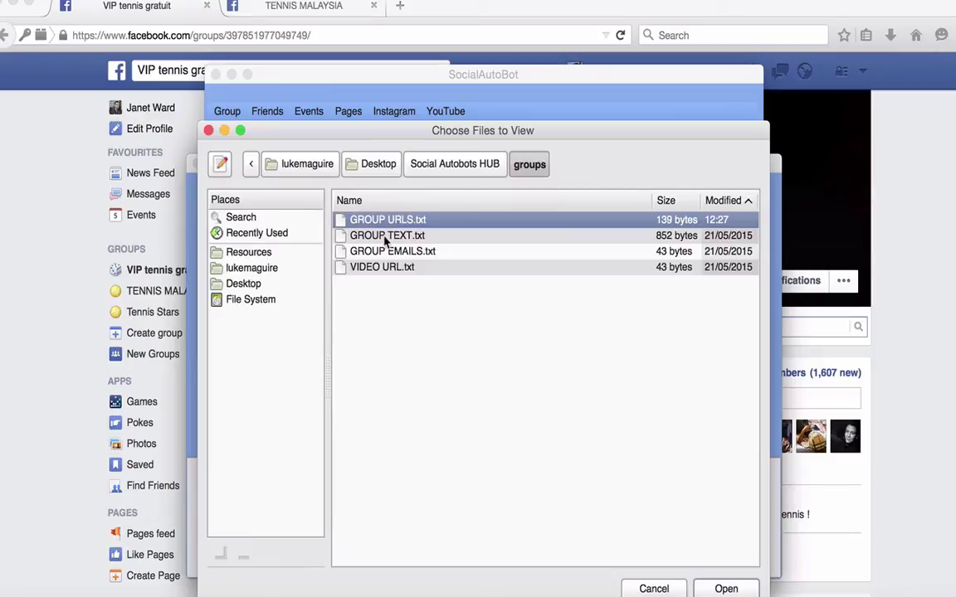
pyautogui.doubleClick(403, 226)
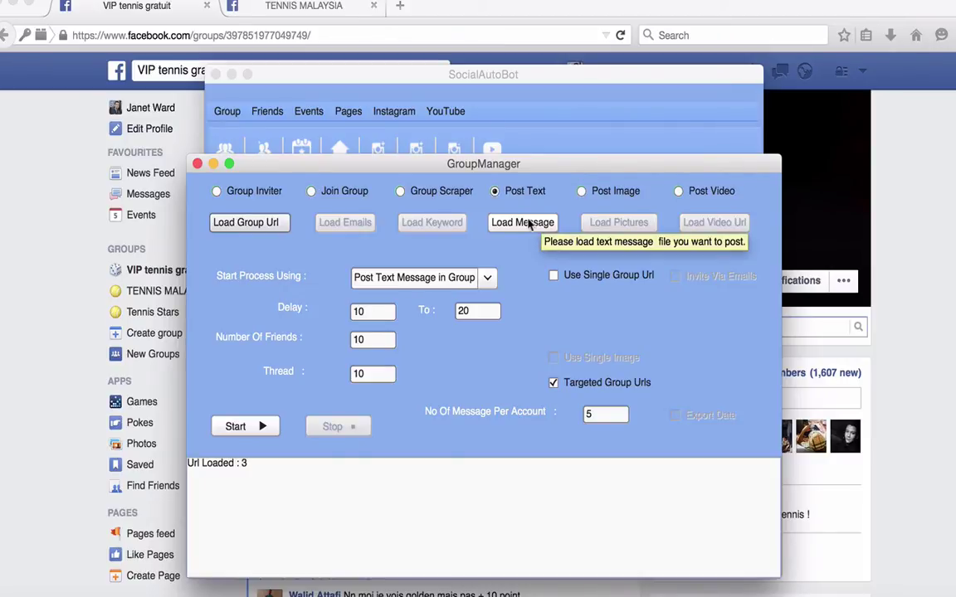
# Start loading a message file, and view the GROUP TEXT file from the desktop's Social Autobots HUB groups folder before closing it.
pyautogui.click(523, 222)
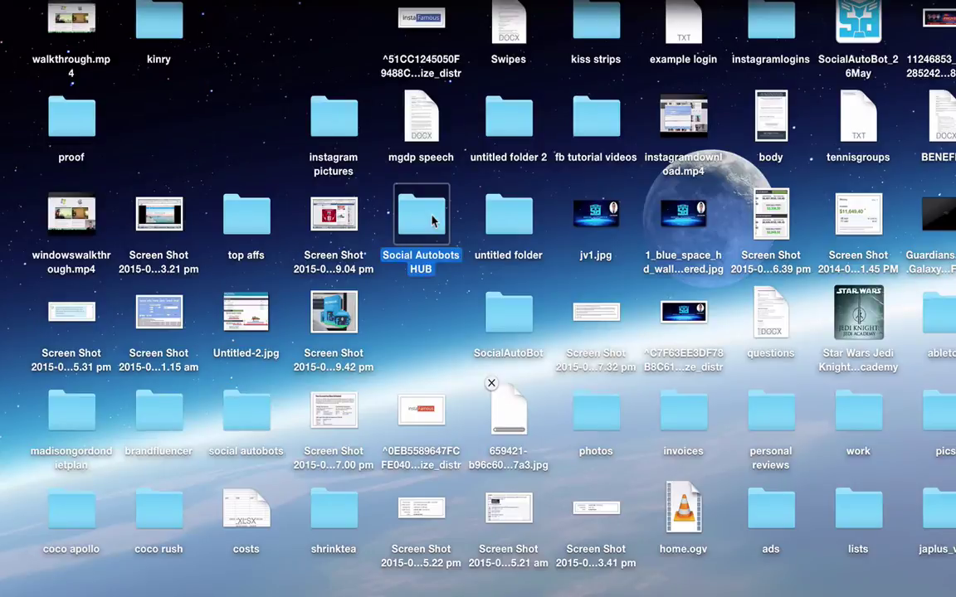
pyautogui.doubleClick(432, 221)
pyautogui.click(424, 412)
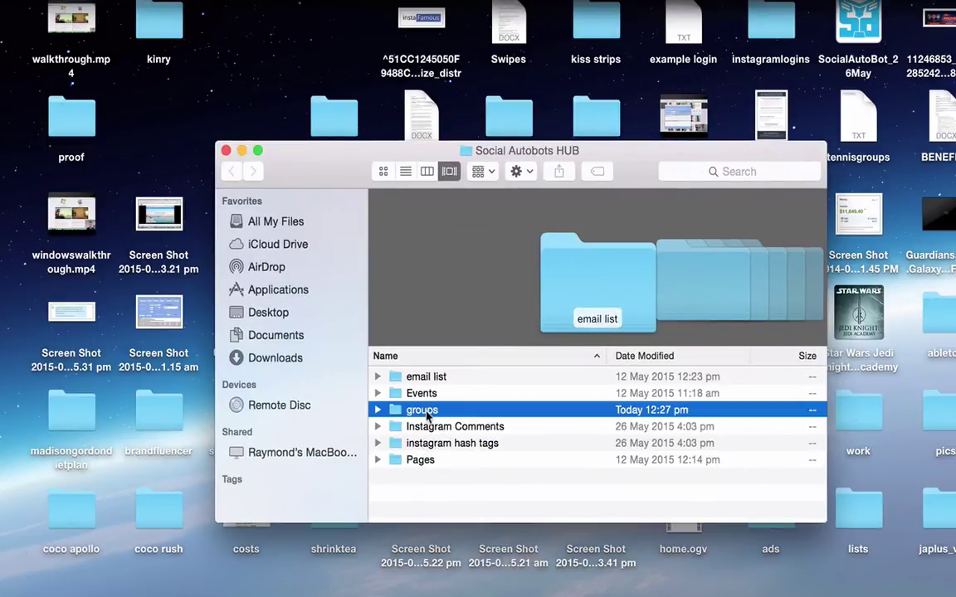
pyautogui.doubleClick(425, 412)
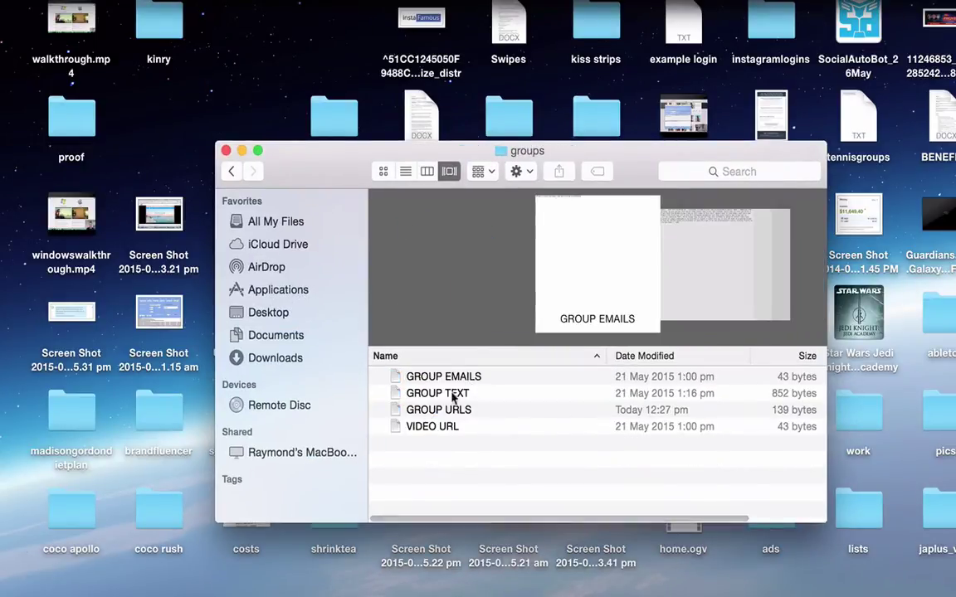
pyautogui.doubleClick(453, 394)
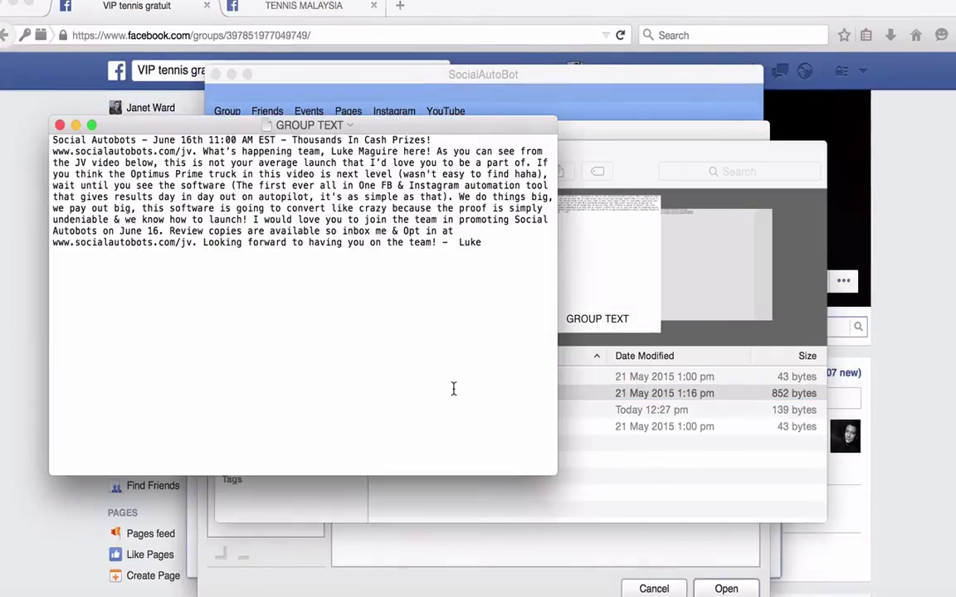
pyautogui.click(59, 124)
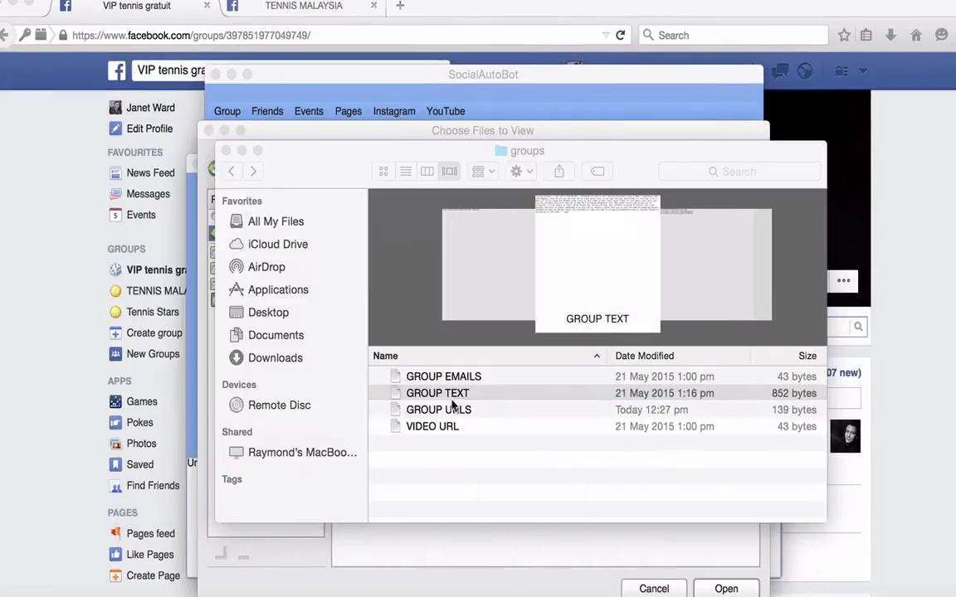
# Duplicate the GROUP TEXT file within the groups folder.
pyautogui.click(462, 395)
pyautogui.rightClick(462, 395)
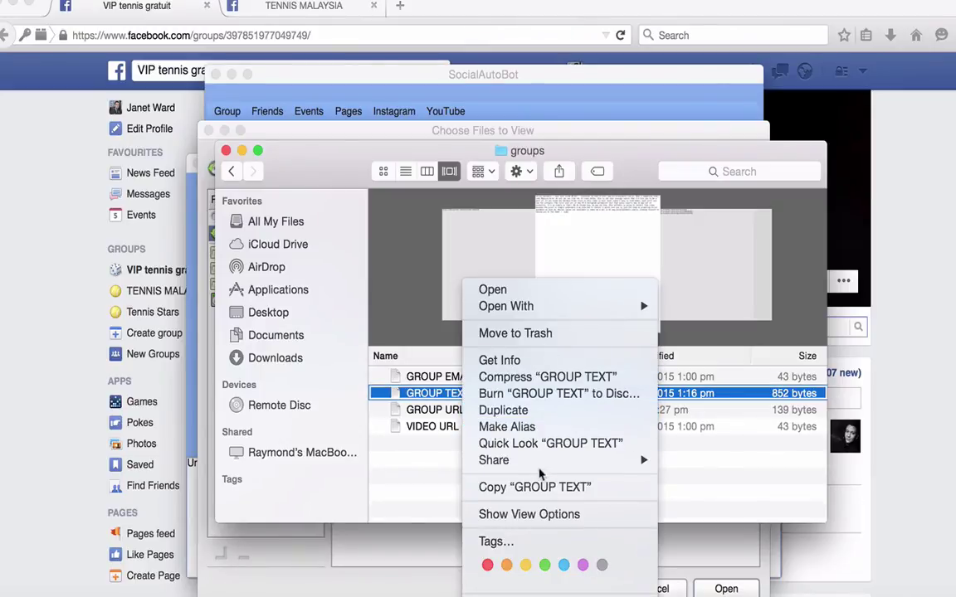
pyautogui.click(532, 413)
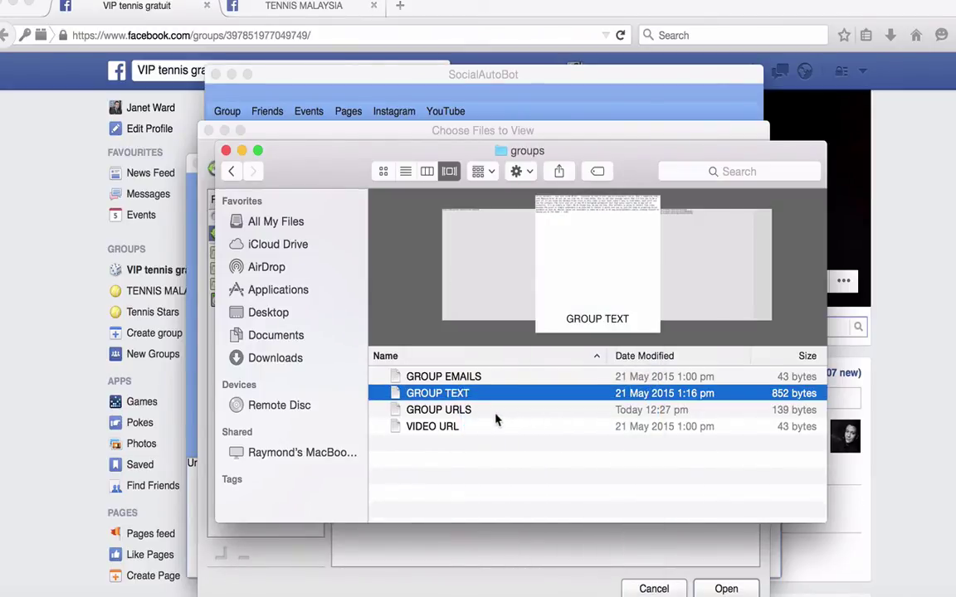
pyautogui.click(454, 410)
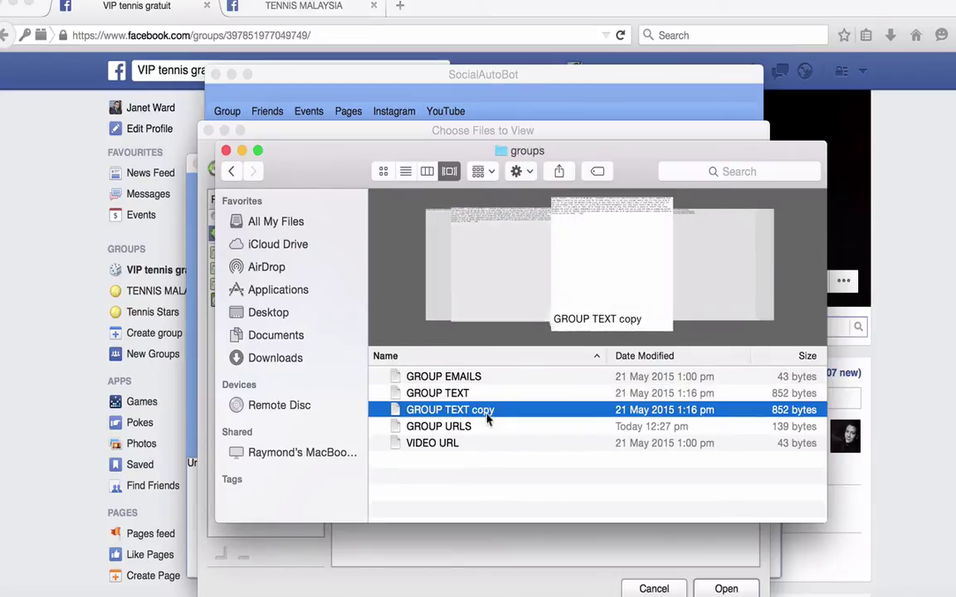
# Replace the text of GROUP TEXT copy with two lines: "I love tennis" and "Who's your favourite tennis player".
pyautogui.doubleClick(480, 417)
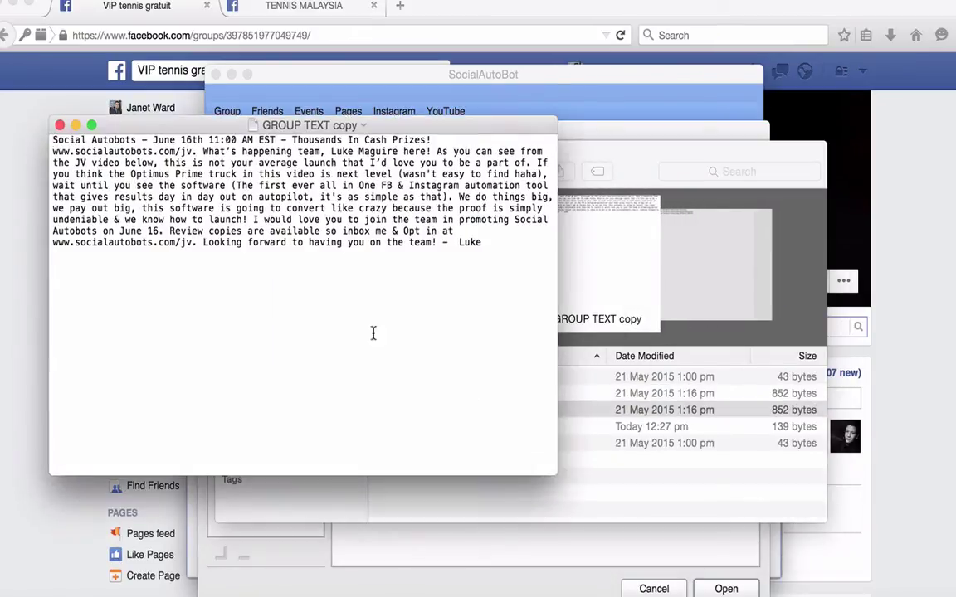
pyautogui.press('super+a')
pyautogui.write('Love this pic')
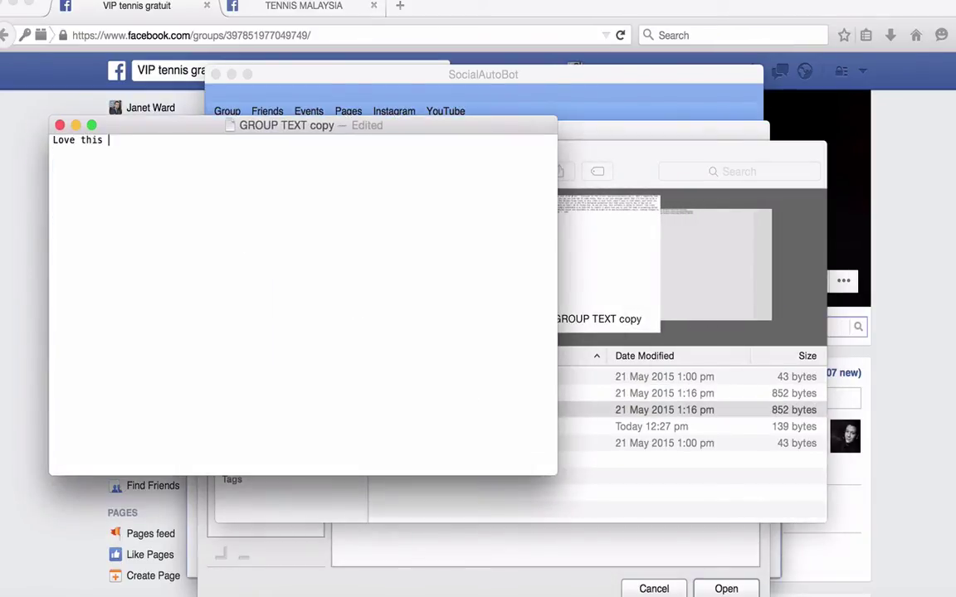
pyautogui.press('super+a')
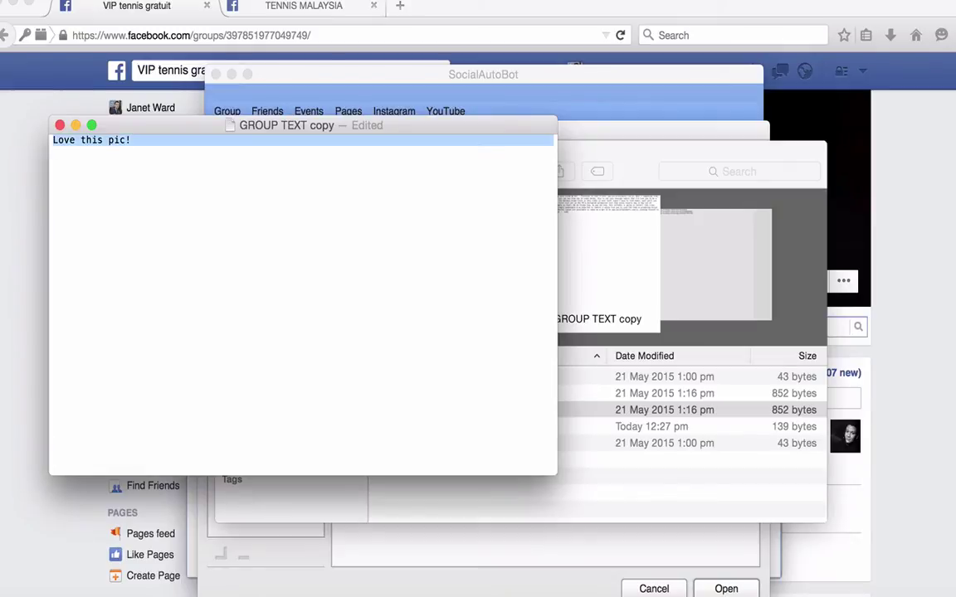
pyautogui.write('I love tenn')
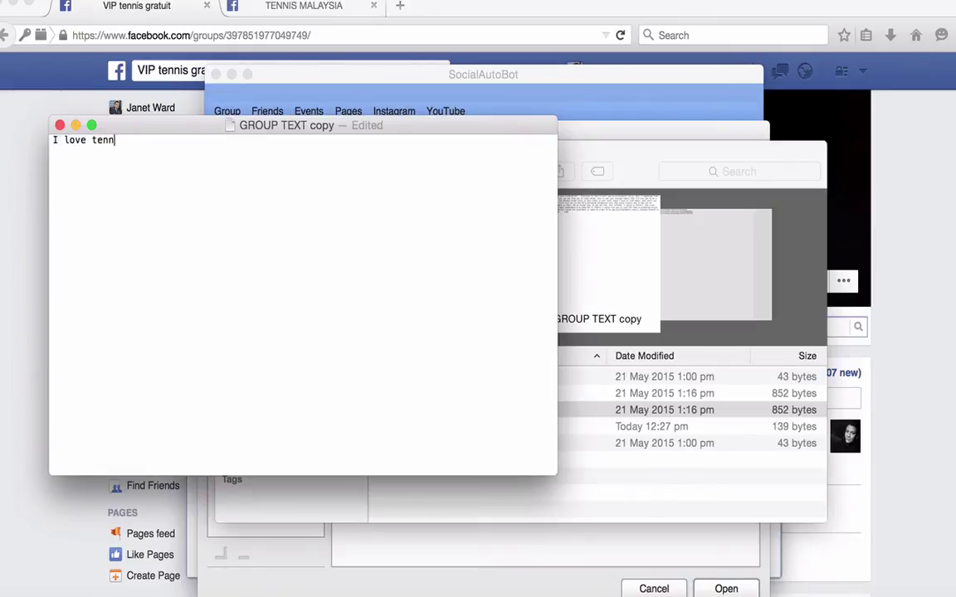
pyautogui.write('is')
pyautogui.press('super+a')
pyautogui.click(310, 281)
pyautogui.press('Return')
pyautogui.write("Who's your favourite tennis player")
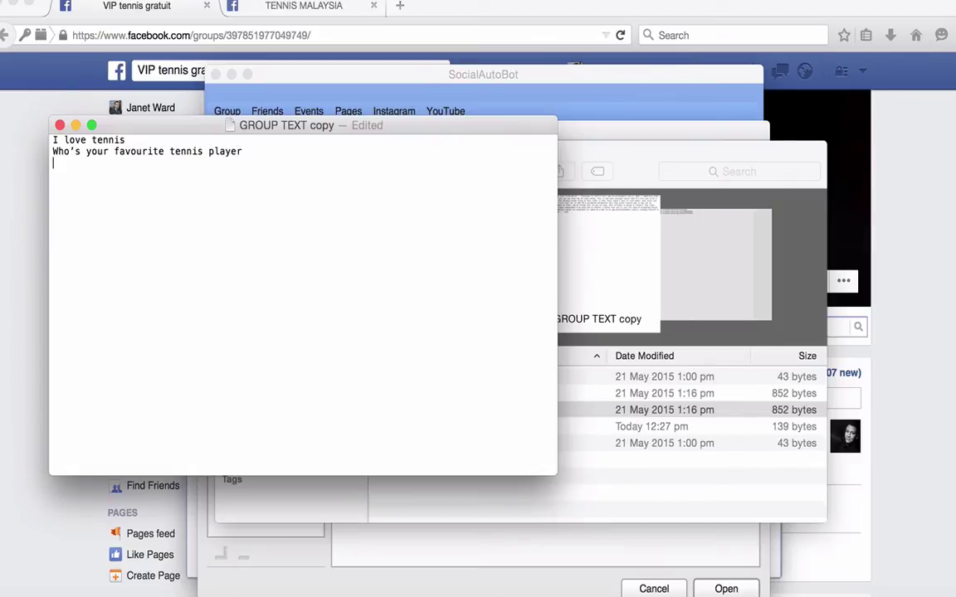
# Add the third line "What game are you most looking forward to?" to GROUP TEXT copy, and save and close the file.
pyautogui.write('What game are you')
pyautogui.write(' most odj')
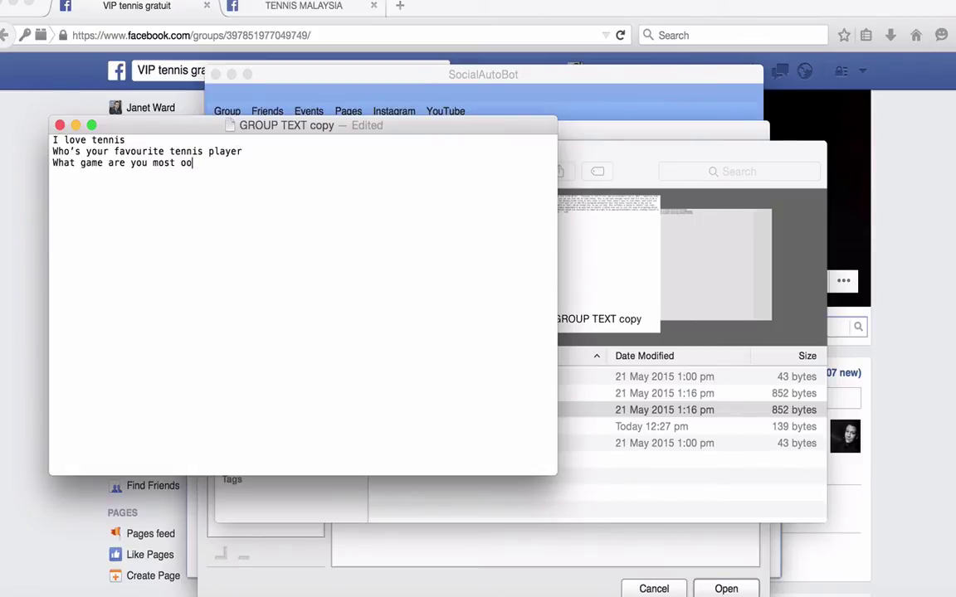
pyautogui.press('BackSpace')
pyautogui.press('BackSpace')
pyautogui.write('oking forward to y')
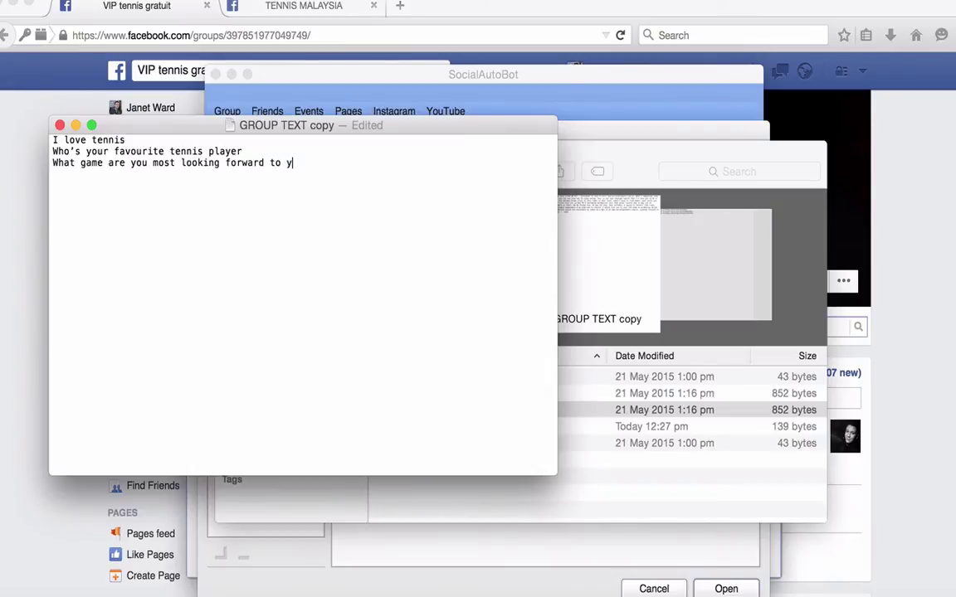
pyautogui.press('BackSpace')
pyautogui.press('BackSpace')
pyautogui.press('super+s')
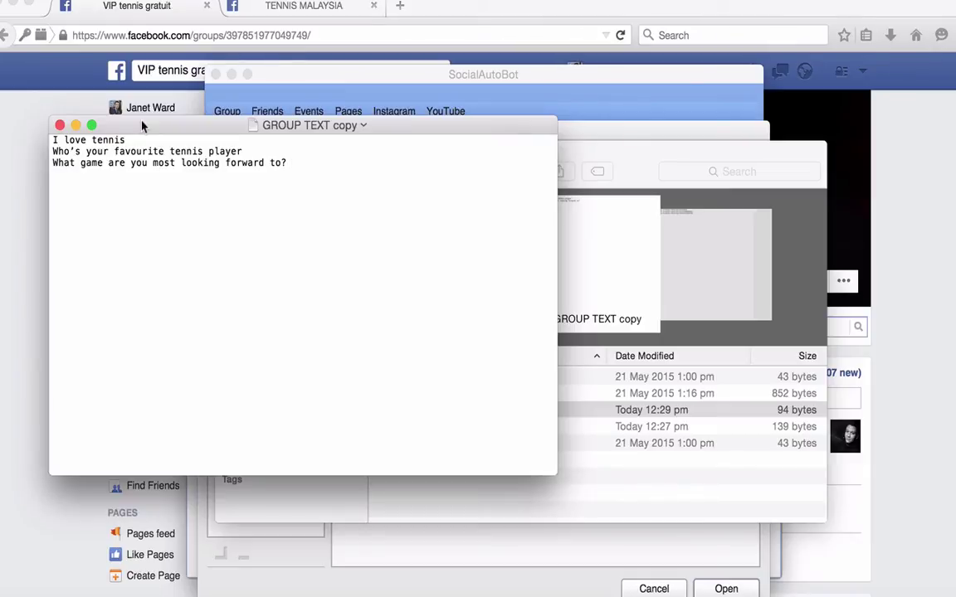
pyautogui.click(60, 124)
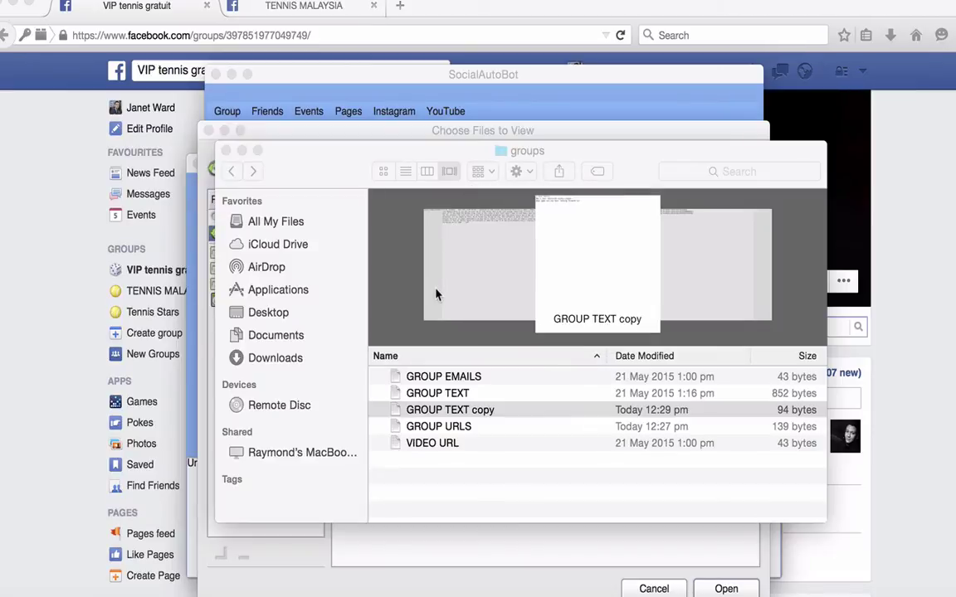
# Rename the GROUP TEXT copy file as "tennis coments".
pyautogui.click(435, 411)
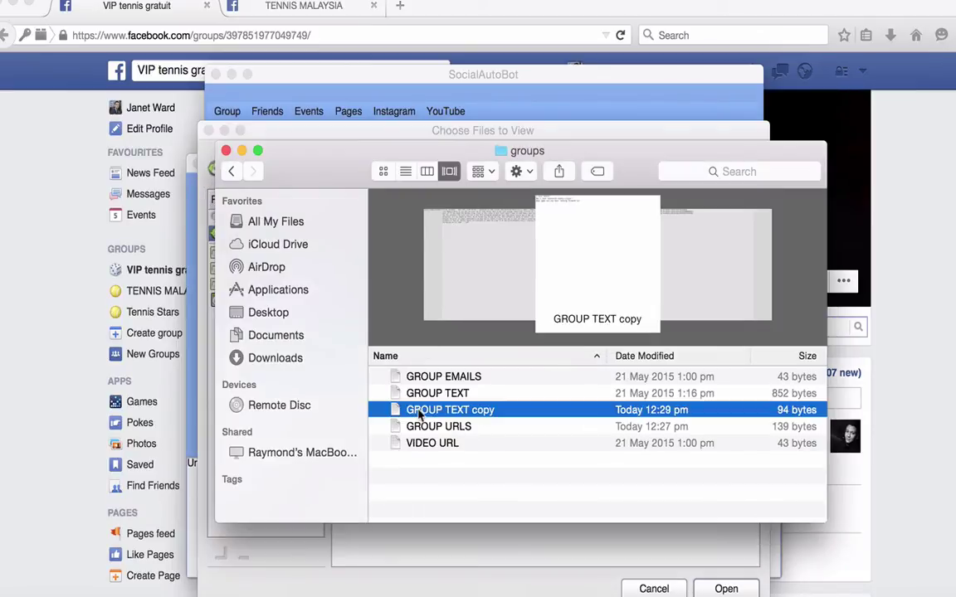
pyautogui.click(433, 412)
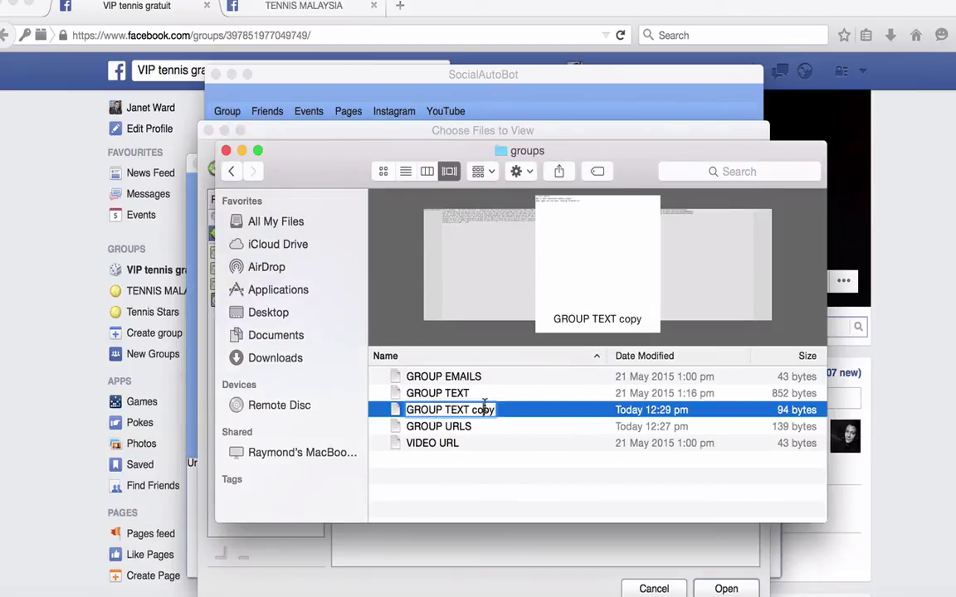
pyautogui.moveTo(496, 409); pyautogui.dragTo(399, 409)
pyautogui.write('t')
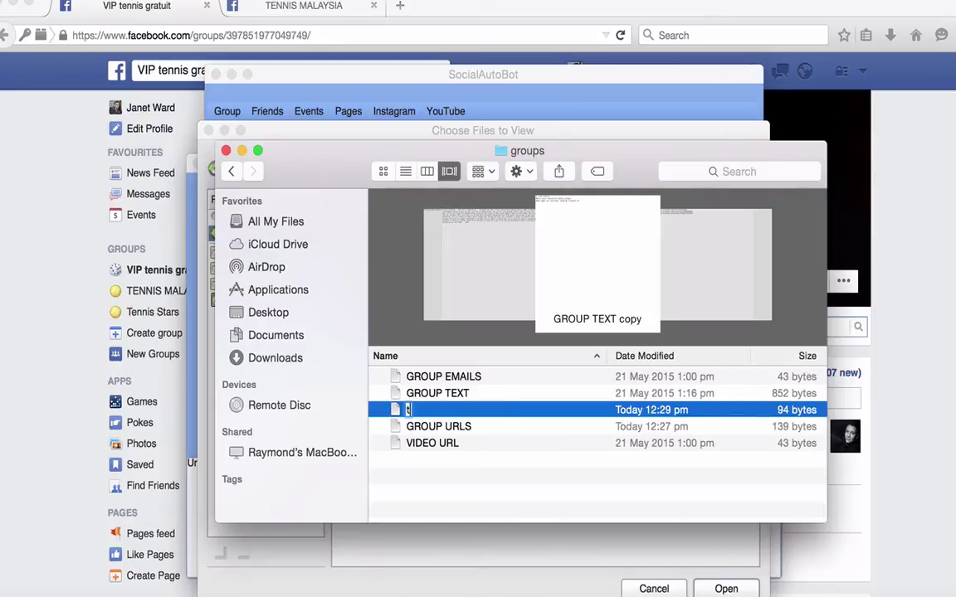
pyautogui.write('ennis coments')
pyautogui.press('Return')
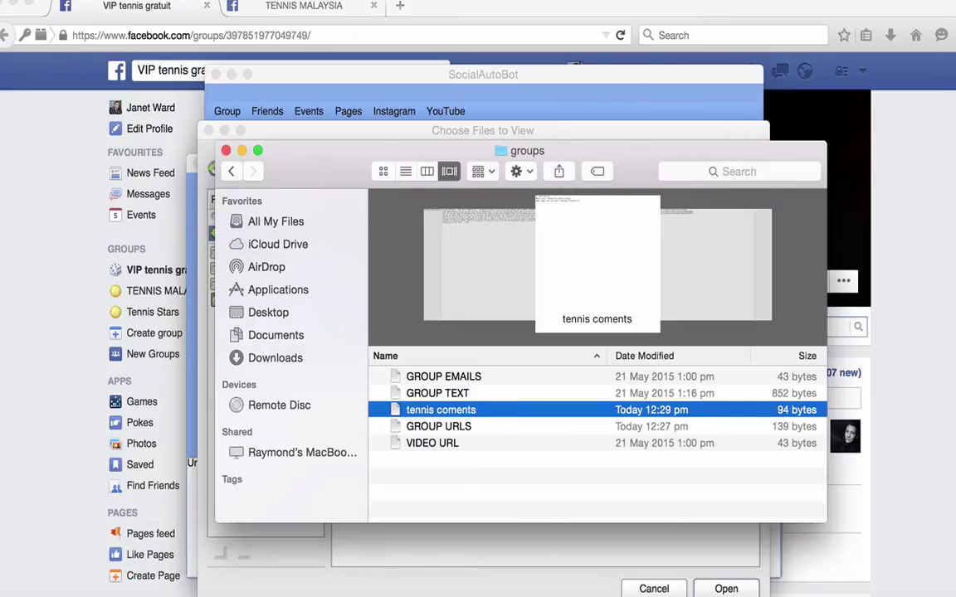
# Load tennis coments.txt from the Social Autobots HUB groups folder as the message file and start the group posting process.
pyautogui.click(483, 575)
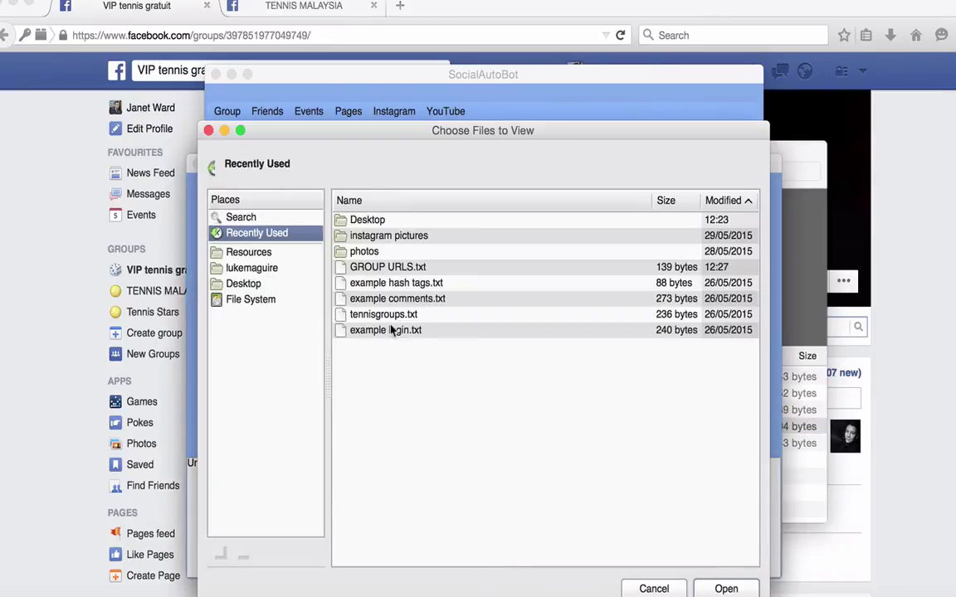
pyautogui.click(268, 283)
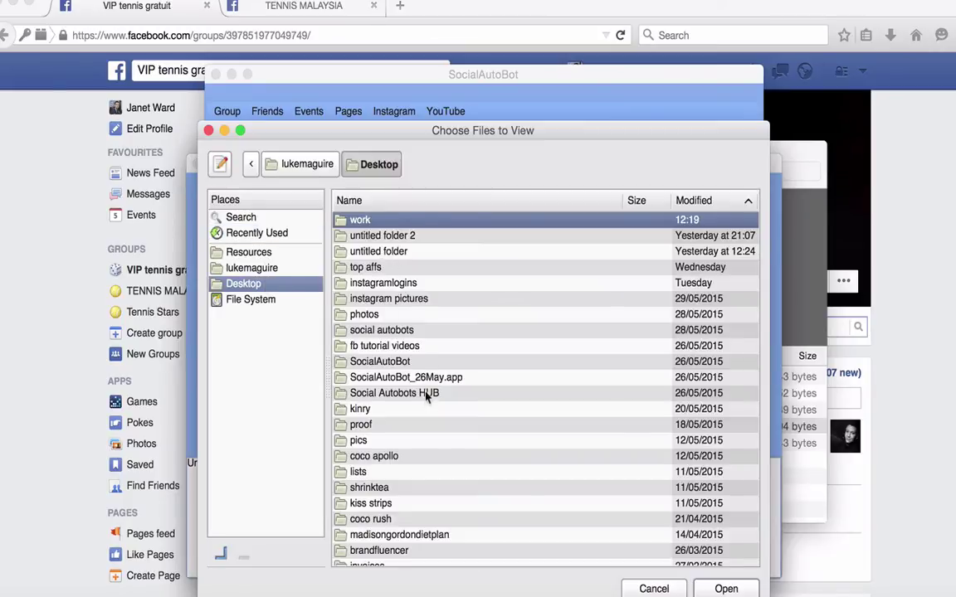
pyautogui.doubleClick(442, 395)
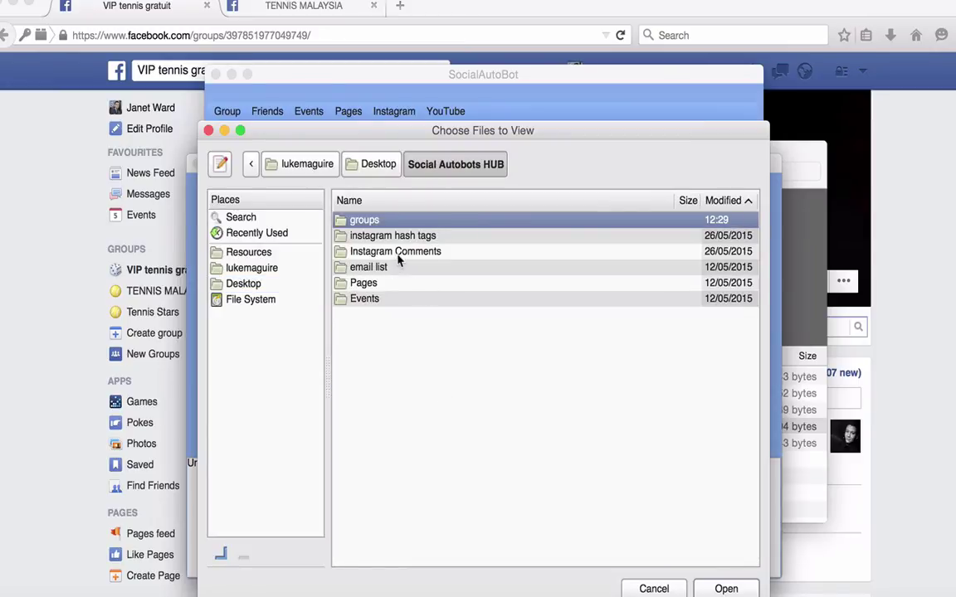
pyautogui.doubleClick(406, 220)
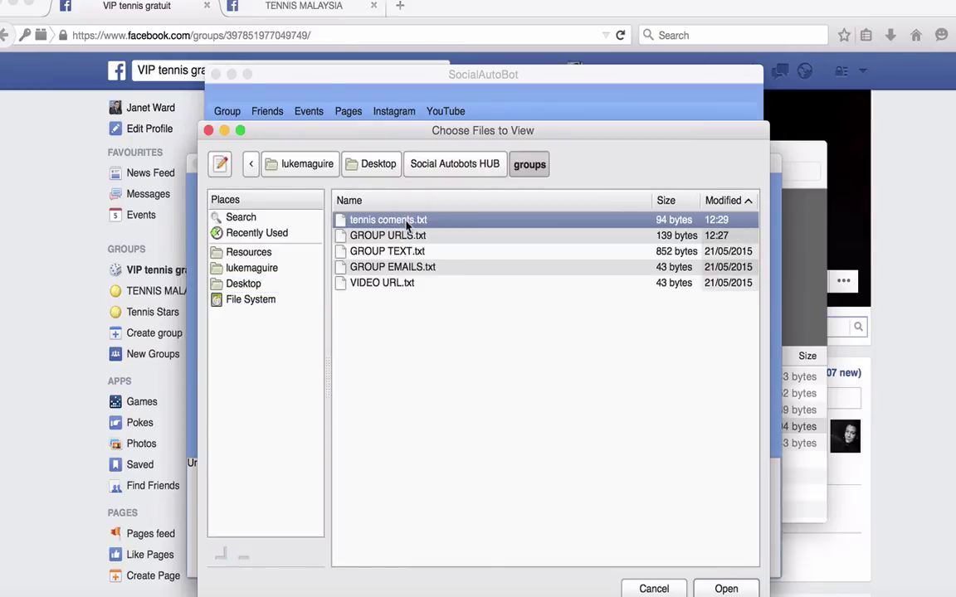
pyautogui.doubleClick(418, 222)
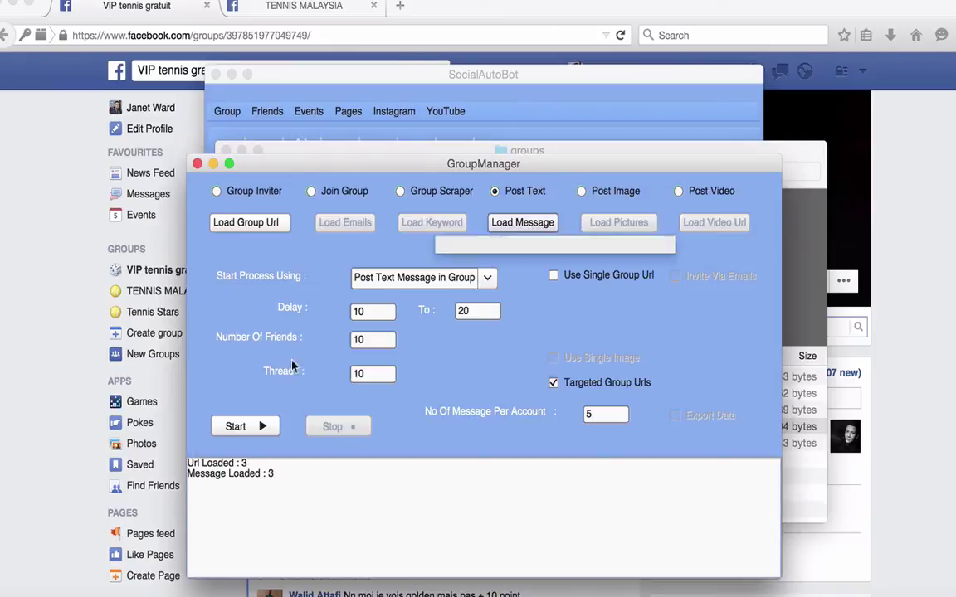
pyautogui.click(240, 428)
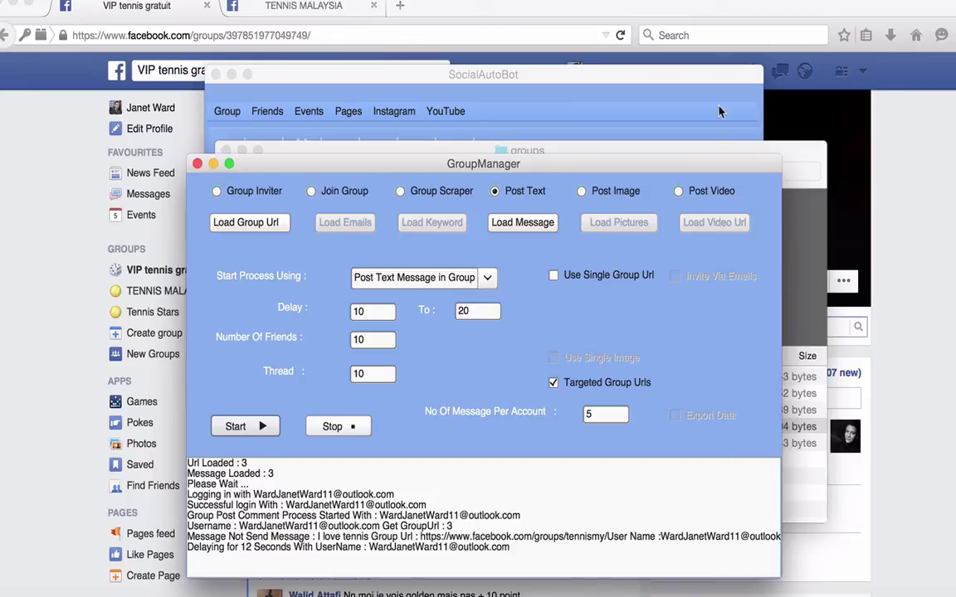
pyautogui.click(636, 1)
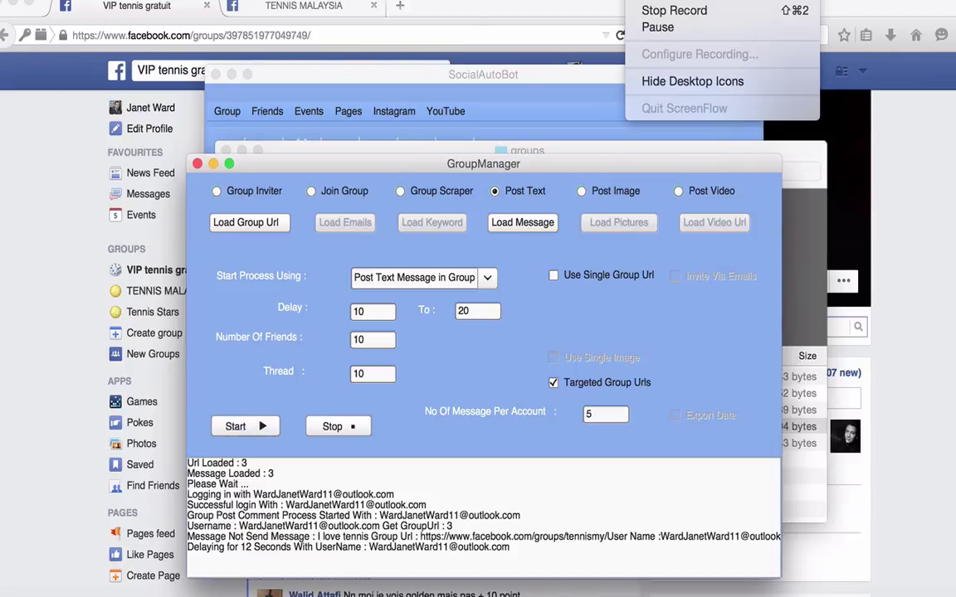
pyautogui.click(657, 28)
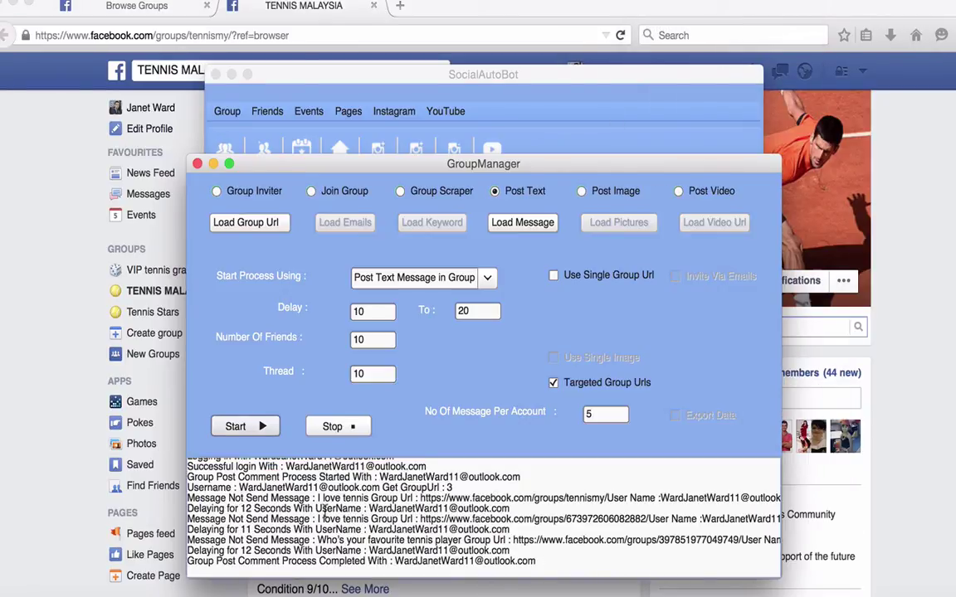
# Switch to Facebook in the browser, open the list of joined groups and check the VIP tennis gratuit feed for the posted message.
pyautogui.click(36, 274)
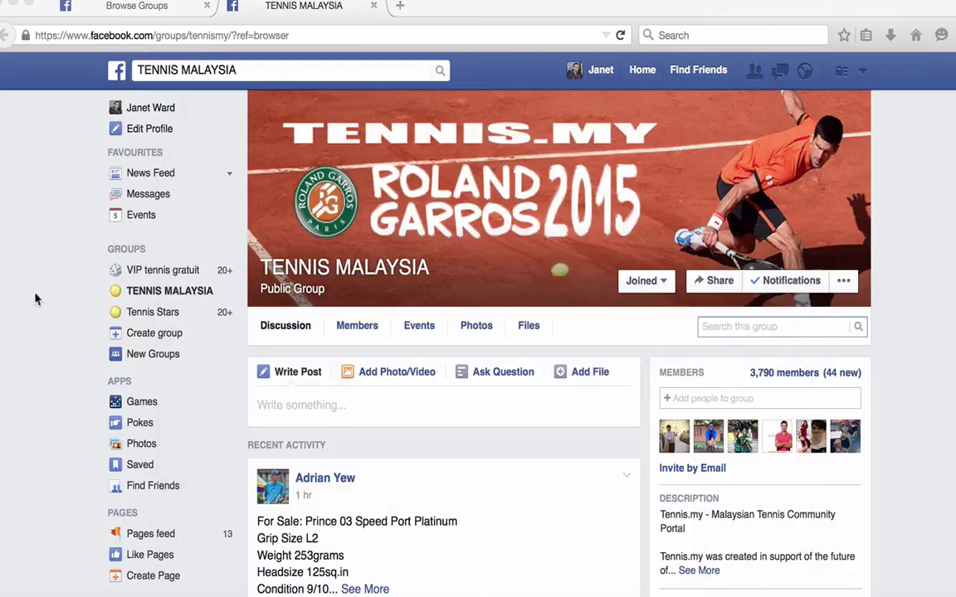
pyautogui.click(127, 250)
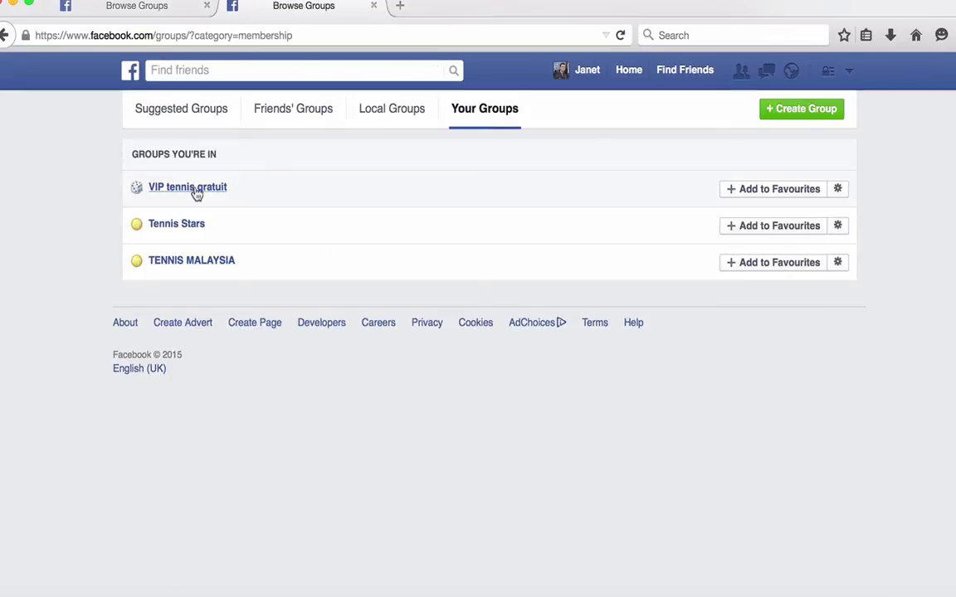
pyautogui.click(195, 191)
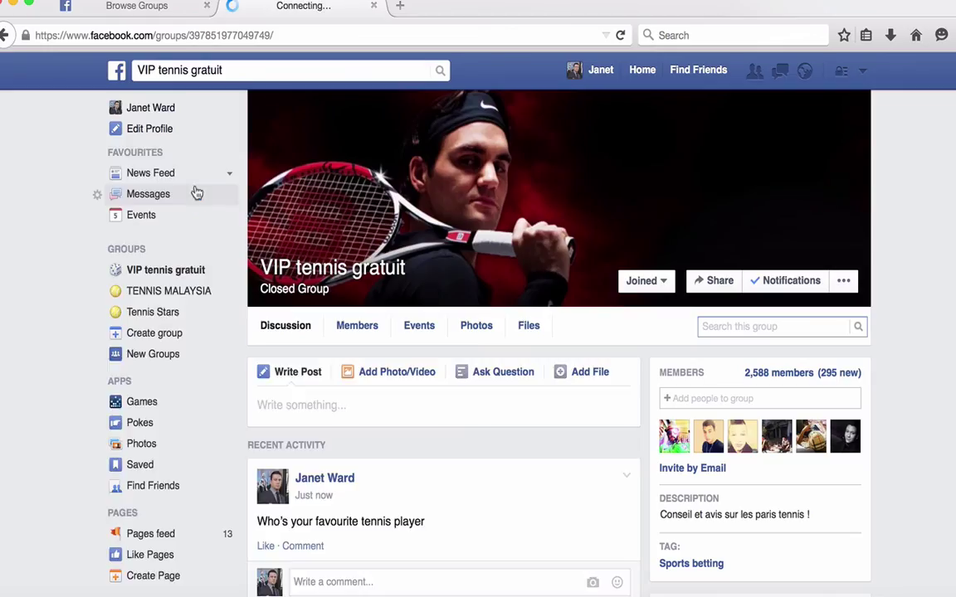
pyautogui.scroll(-3, 484, 474)
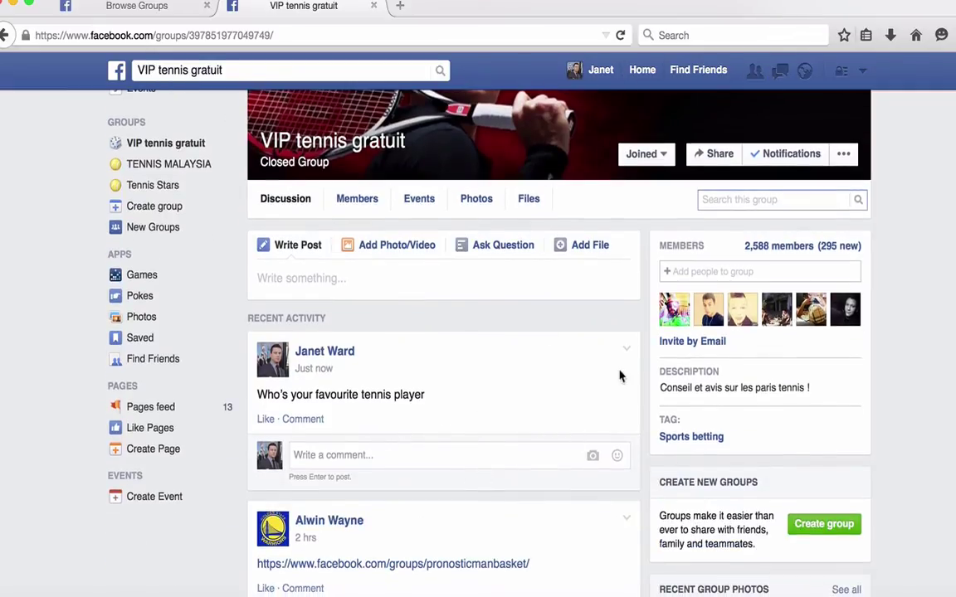
pyautogui.click(4, 36)
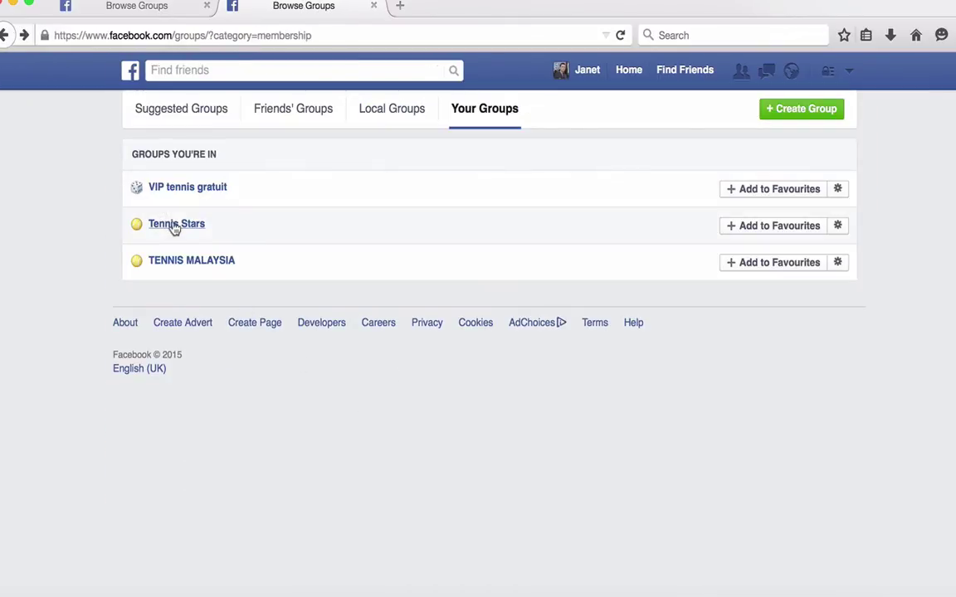
# Check the Tennis Stars and TENNIS MALAYSIA group feeds for the posted messages, and return to the list of joined groups.
pyautogui.click(174, 226)
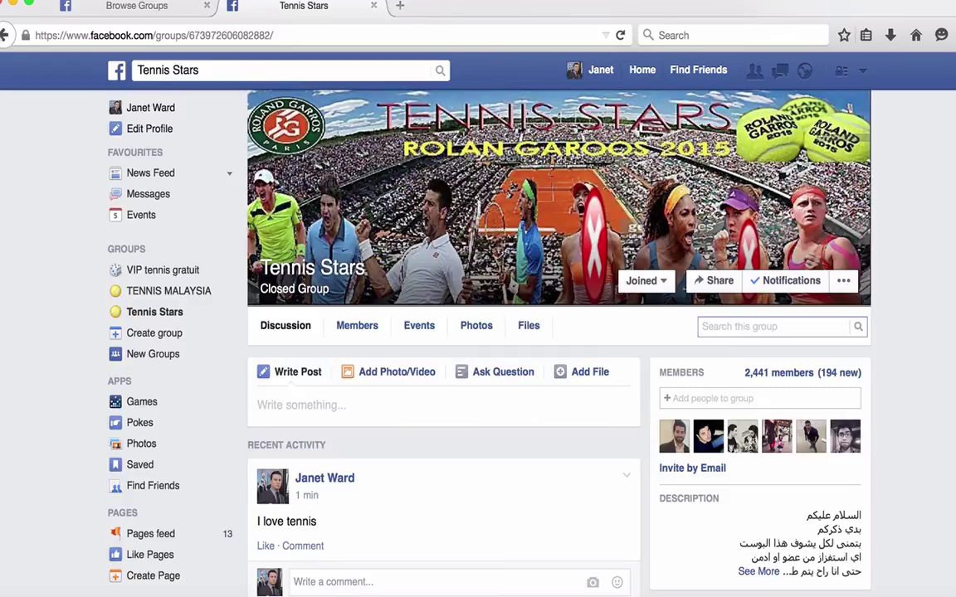
pyautogui.click(5, 36)
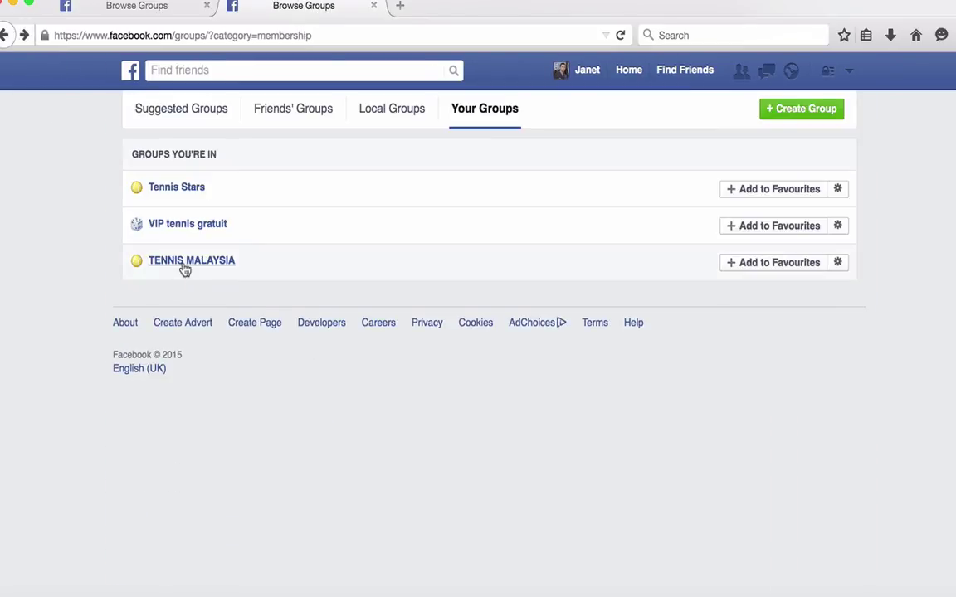
pyautogui.click(184, 263)
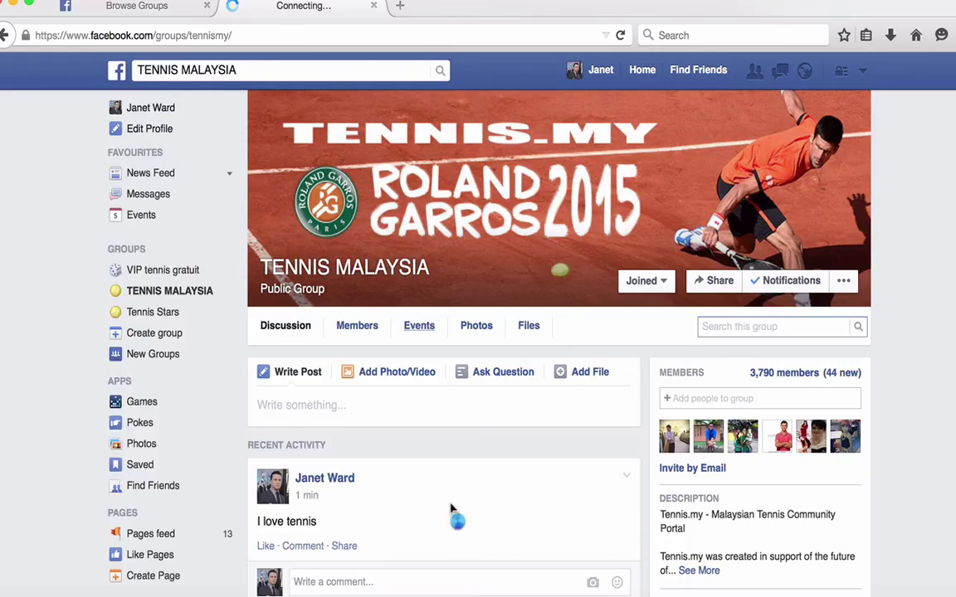
pyautogui.scroll(-4, 452, 511)
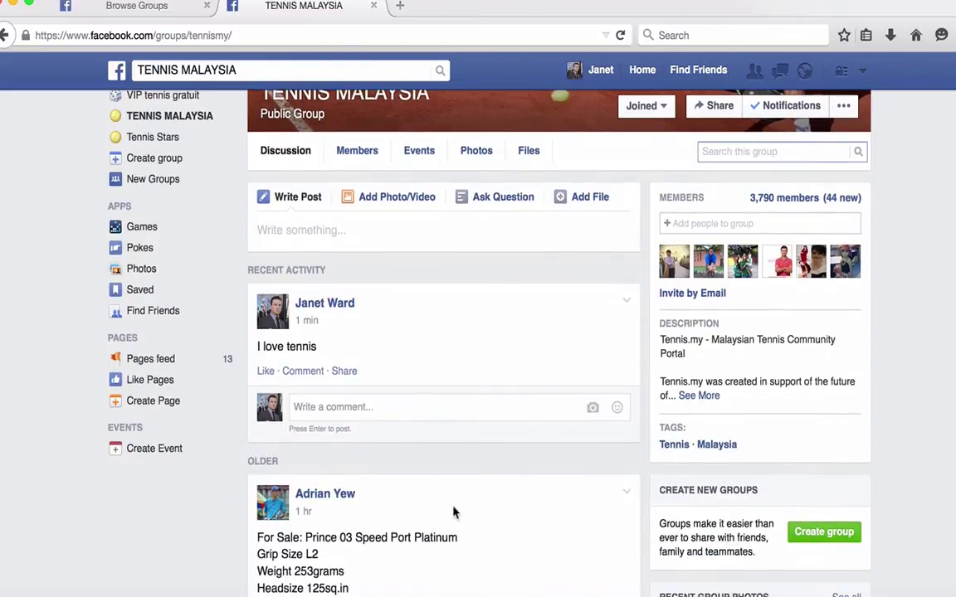
pyautogui.click(4, 35)
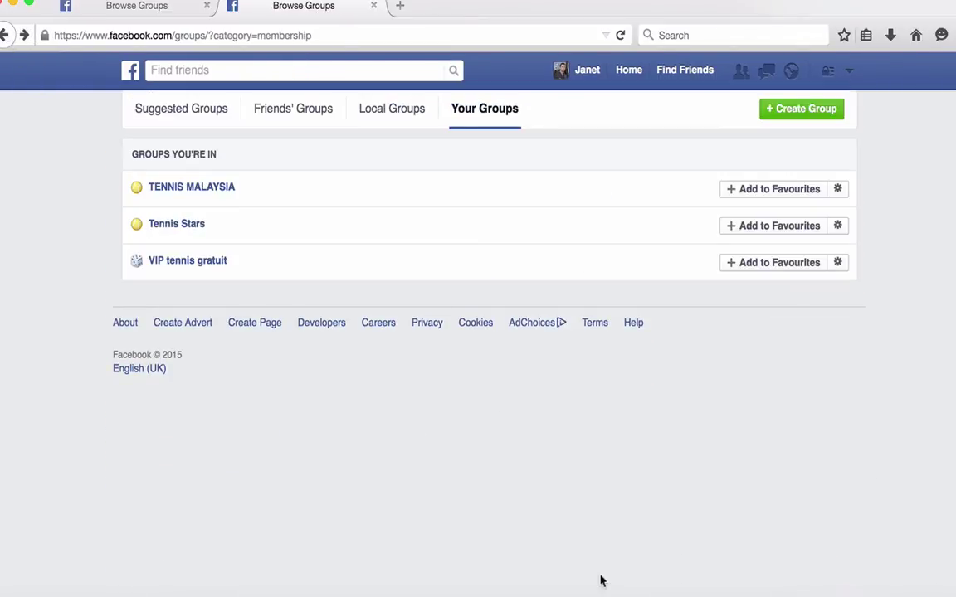